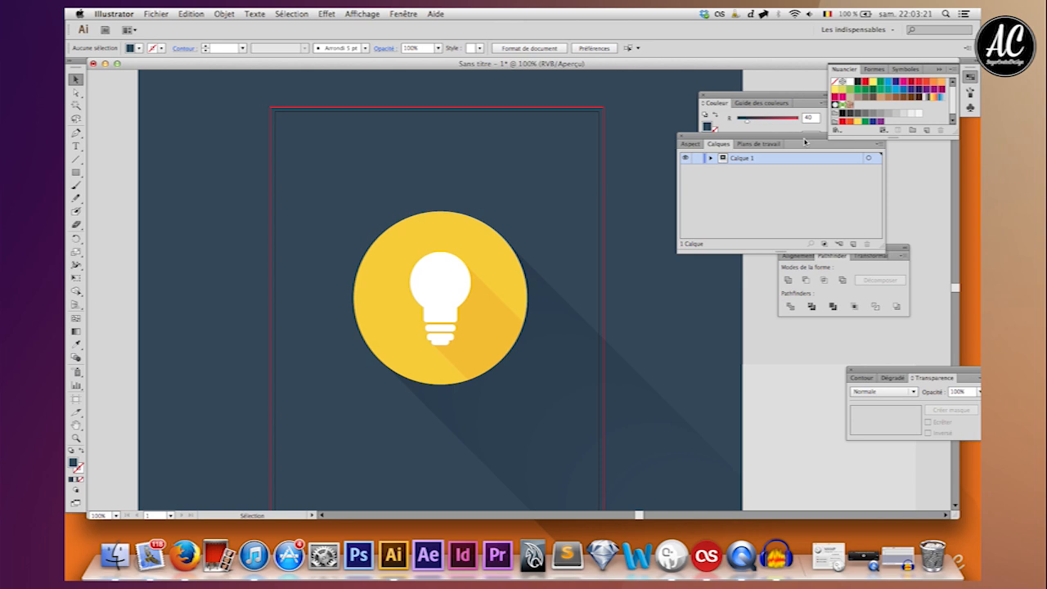
Step: Create a new portrait A4 document in centimetres with 0.3 cm bleed on all sides, RGB mode and 72 ppi raster effects
{"action": "left_click", "coordinate": [156, 14]}
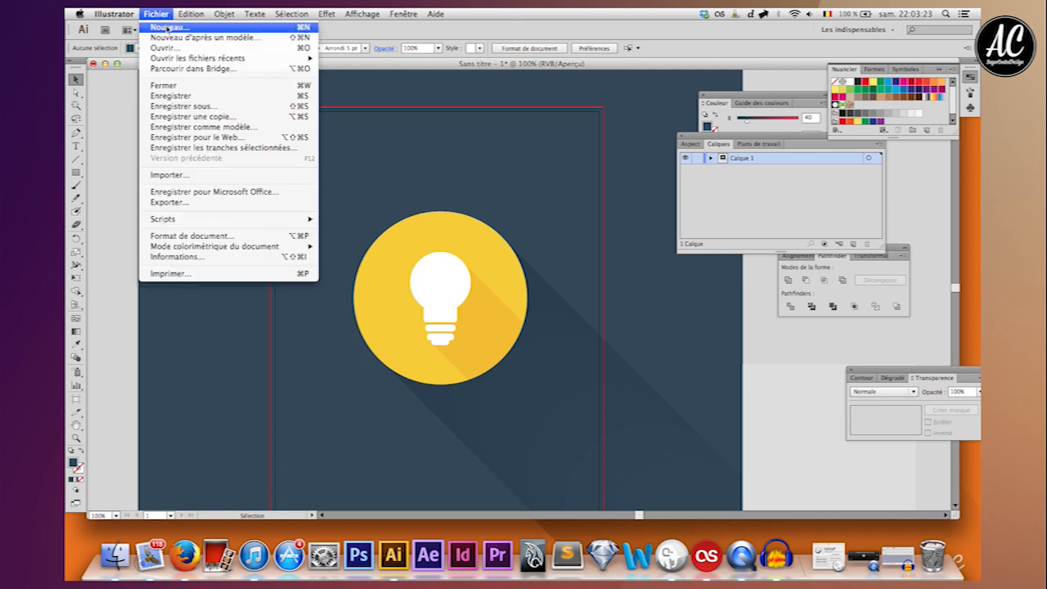
{"action": "left_click", "coordinate": [167, 28]}
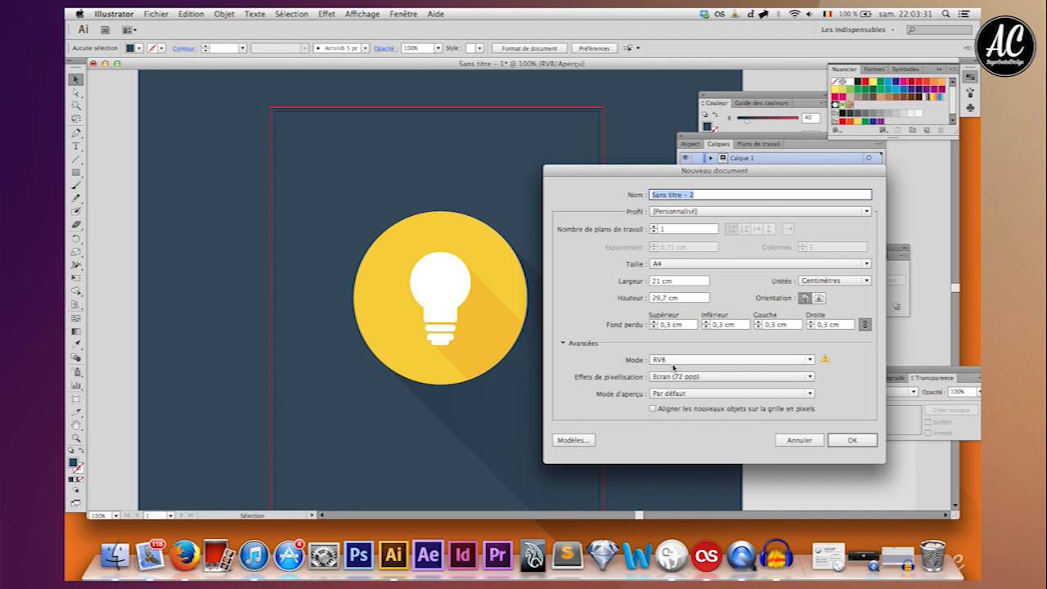
{"action": "left_click", "coordinate": [852, 440]}
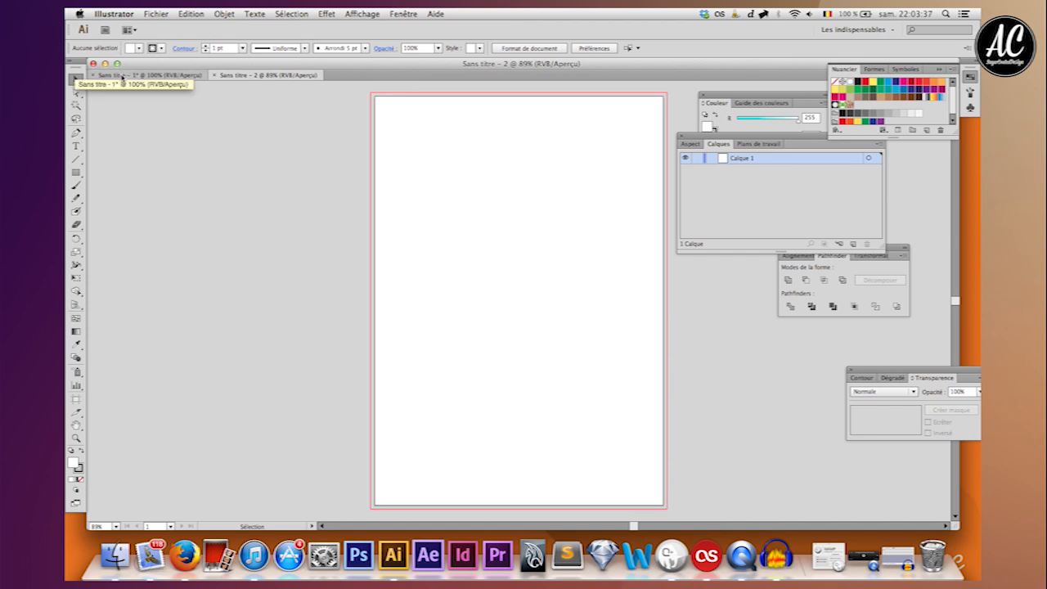
Step: Copy the light bulb group from the first document into the new one and place it in the page's upper left area
{"action": "left_click", "coordinate": [122, 76]}
{"action": "left_click", "coordinate": [427, 282]}
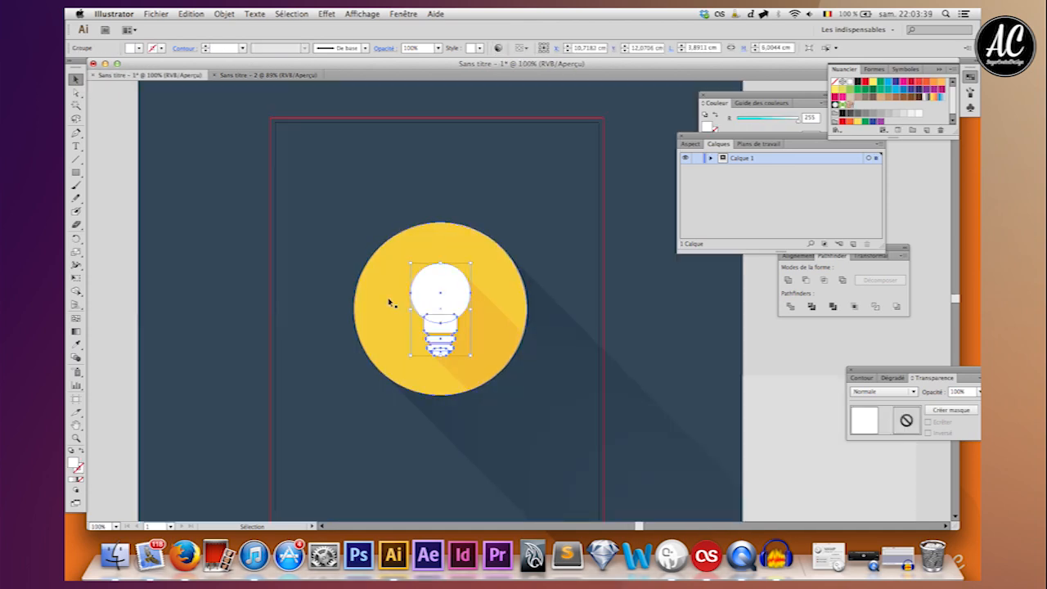
{"action": "left_click", "coordinate": [239, 75]}
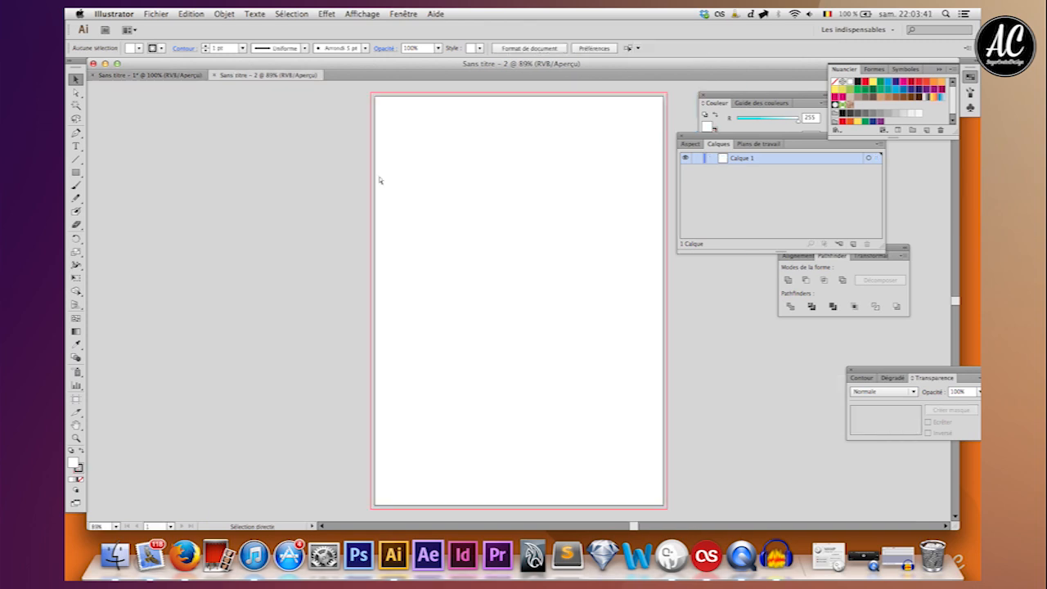
{"action": "key", "text": "super+v"}
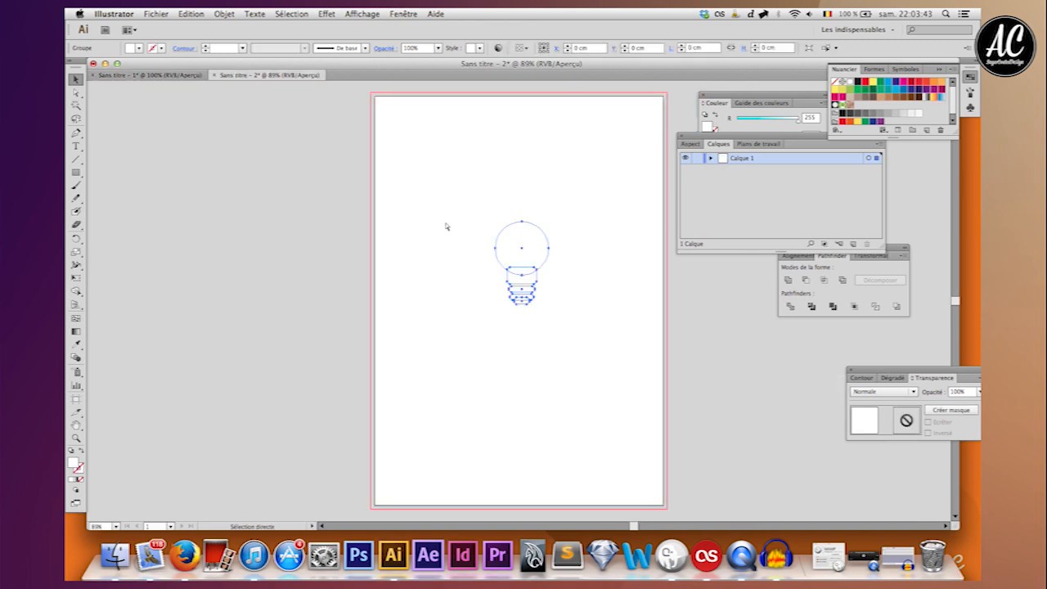
{"action": "key", "text": "super+1"}
{"action": "left_click", "coordinate": [516, 239]}
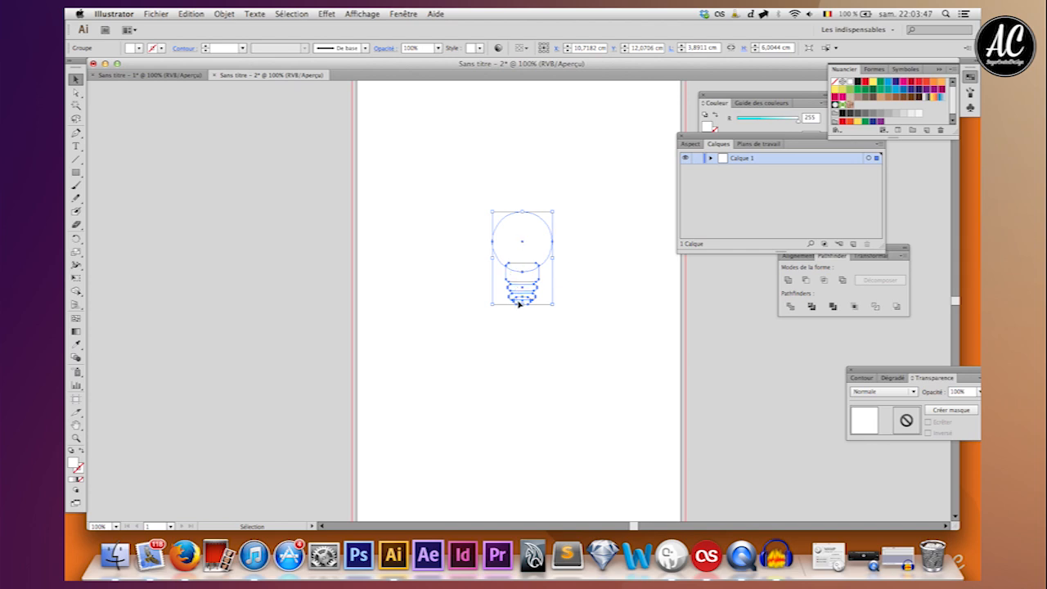
{"action": "left_click_drag", "start_coordinate": [537, 248], "coordinate": [434, 209]}
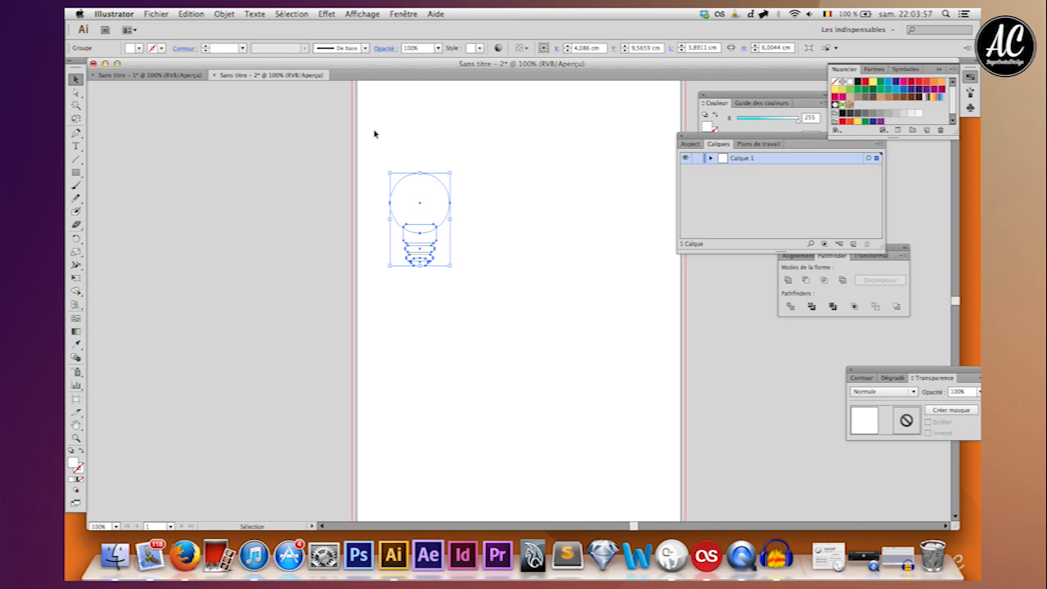
Step: Draw a circle about 9.74 cm in diameter with the Ellipse tool beside the light bulb
{"action": "left_click", "coordinate": [77, 172]}
{"action": "left_click", "coordinate": [123, 199]}
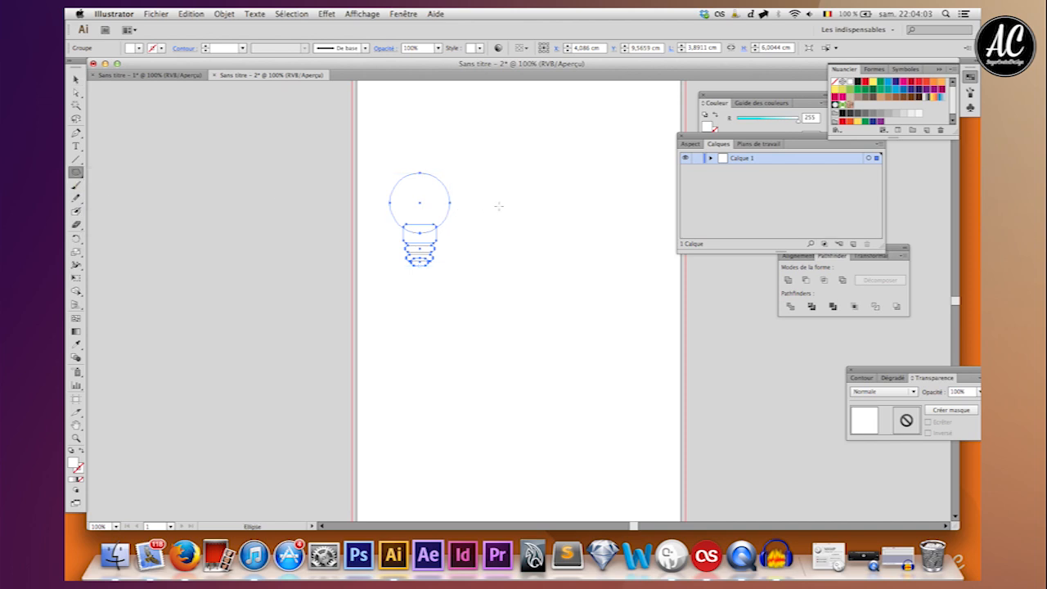
{"action": "left_click_drag", "start_coordinate": [486, 194], "coordinate": [603, 343]}
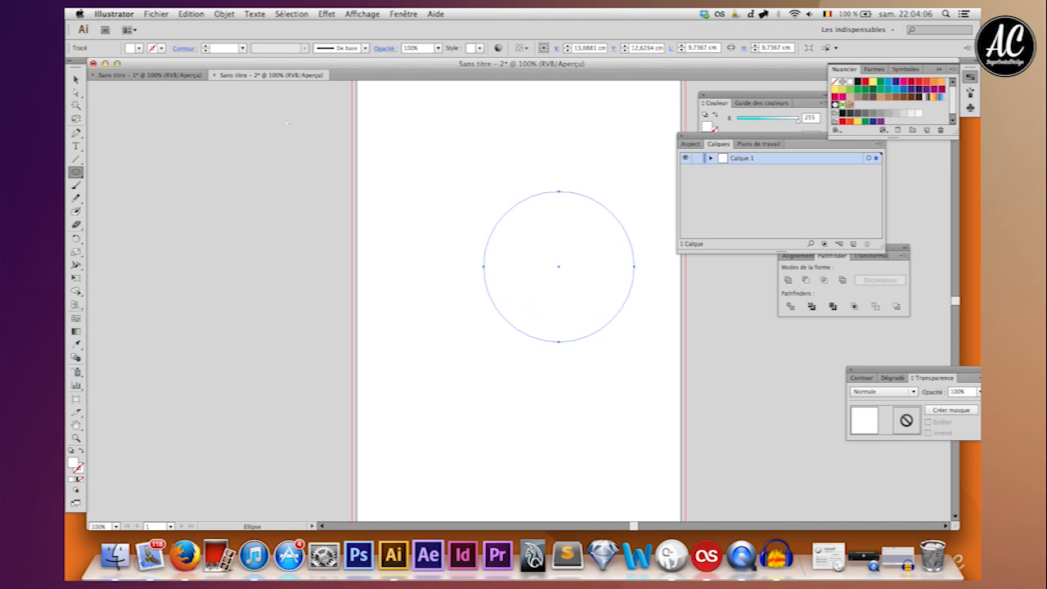
Step: Copy the yellow and dark blue colour squares from the first document and place them in the new page's upper right corner
{"action": "left_click", "coordinate": [128, 77]}
{"action": "key", "text": "v"}
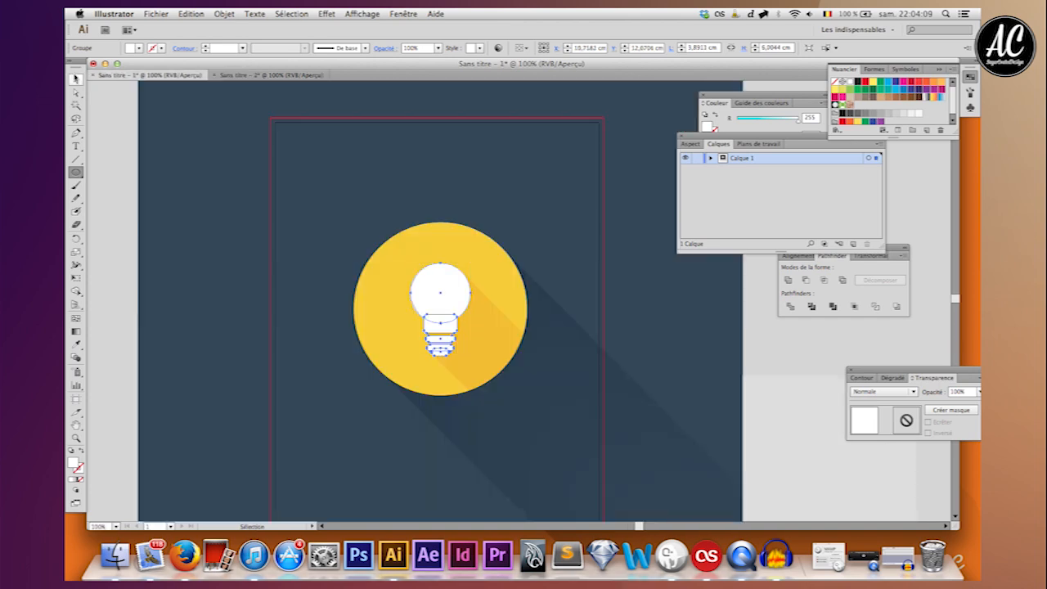
{"action": "key", "text": "super+minus"}
{"action": "key", "text": "super+minus"}
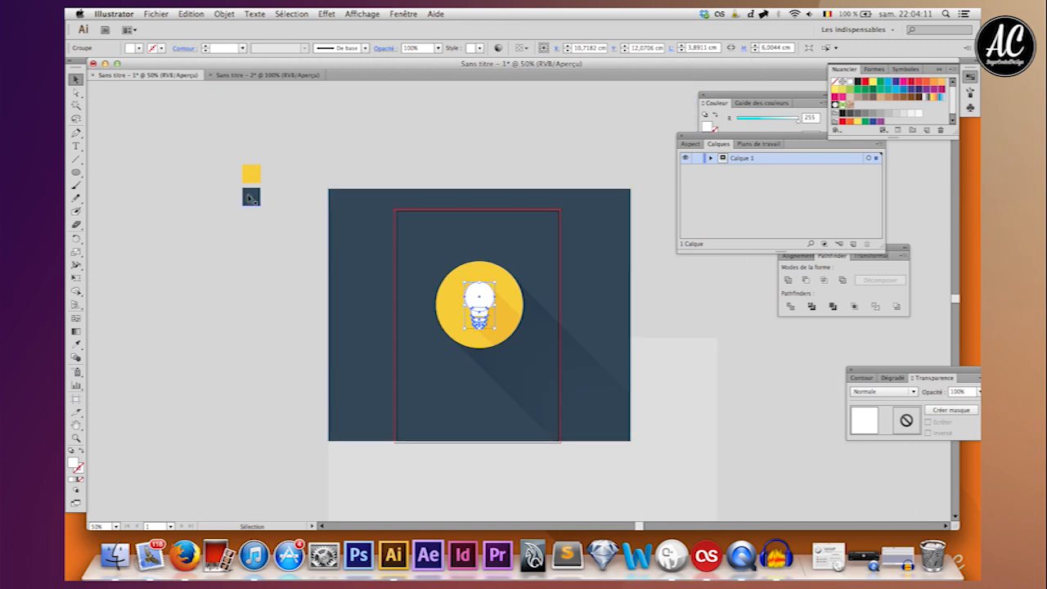
{"action": "left_click", "coordinate": [250, 197]}
{"action": "key", "text": "super+c"}
{"action": "left_click", "coordinate": [263, 75]}
{"action": "key", "text": "super+v"}
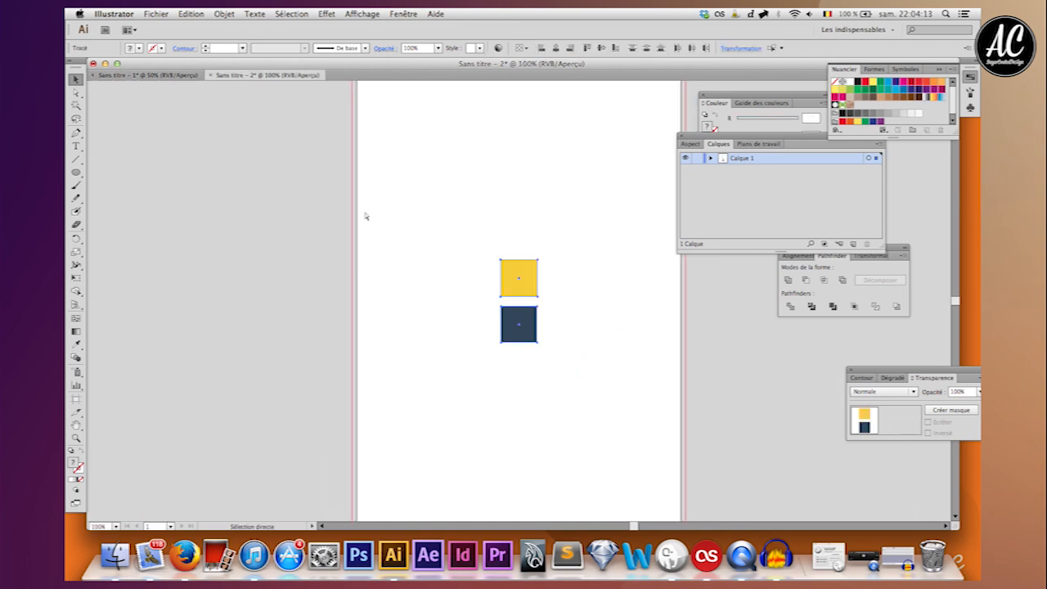
{"action": "left_click_drag", "start_coordinate": [504, 276], "coordinate": [626, 115]}
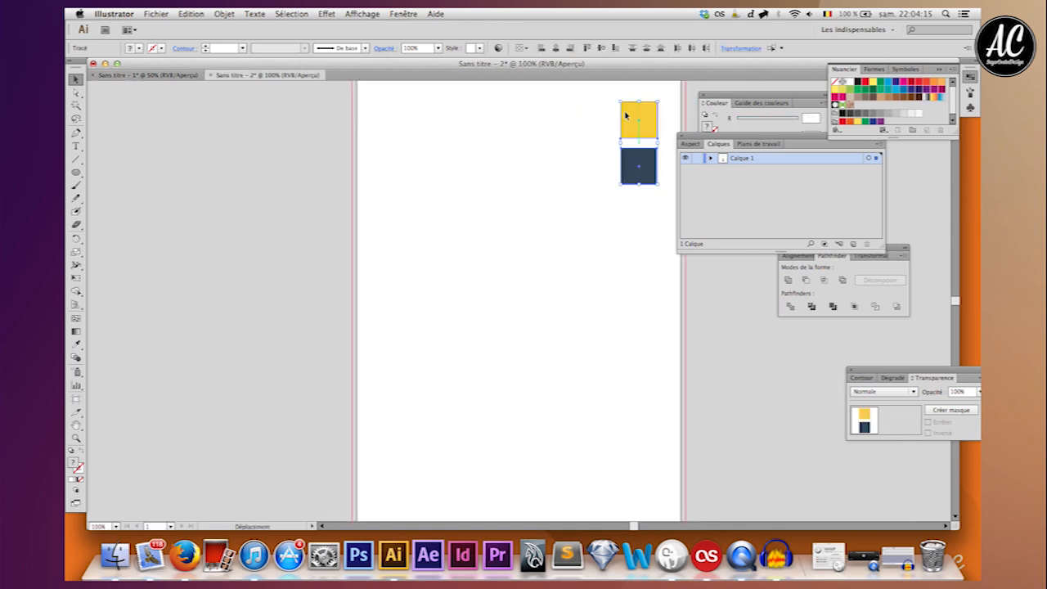
Step: Fill the circle with the yellow sampled from the yellow square using the Eyedropper
{"action": "left_click", "coordinate": [545, 251]}
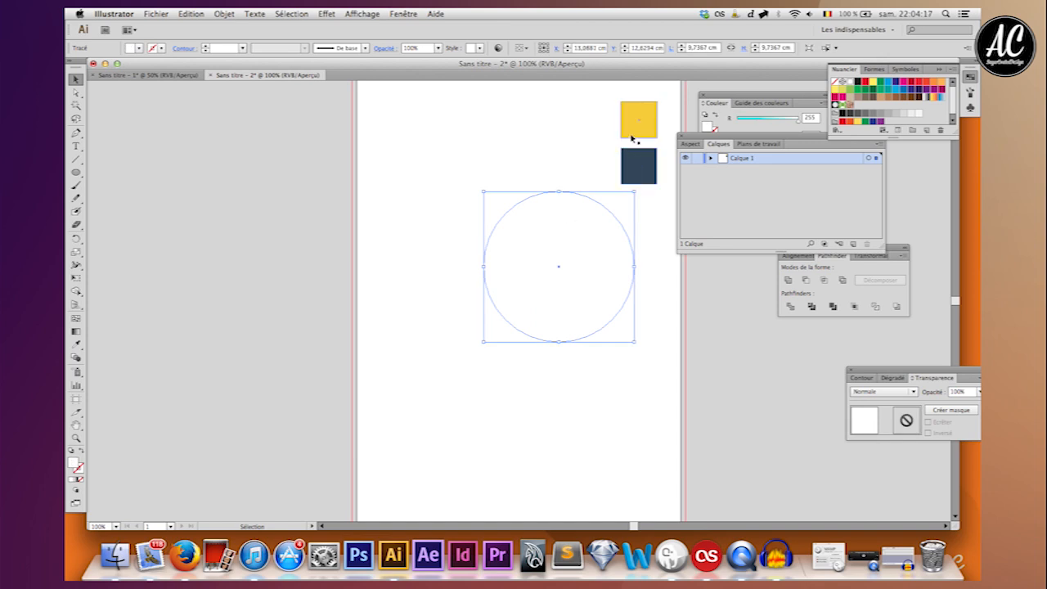
{"action": "left_click", "coordinate": [75, 343]}
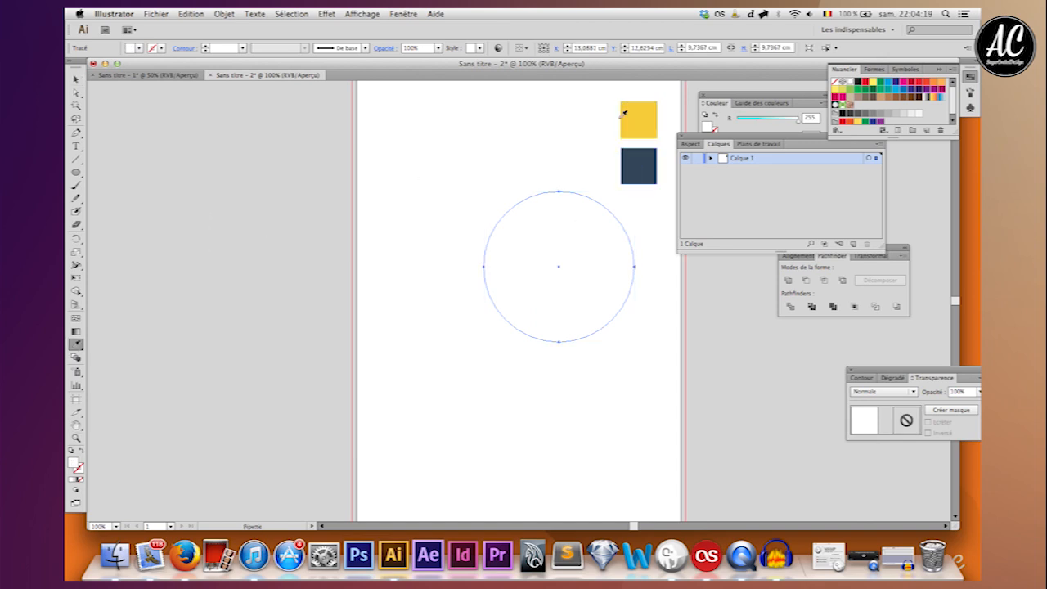
{"action": "left_click", "coordinate": [624, 113]}
{"action": "left_click", "coordinate": [76, 78]}
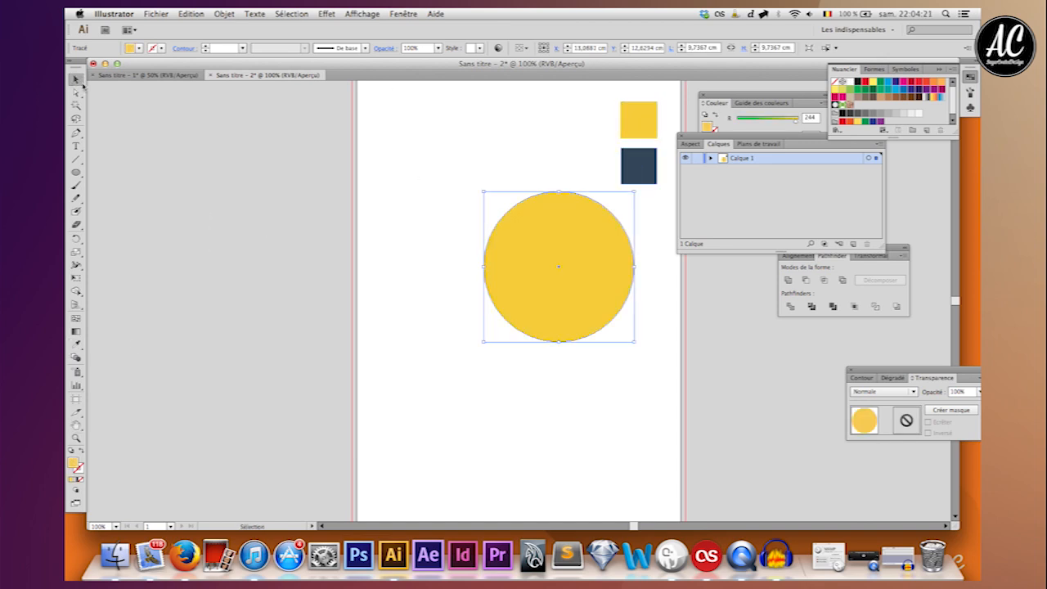
Step: Align the light bulb and the yellow circle to each other's horizontal and vertical centres
{"action": "left_click", "coordinate": [402, 222]}
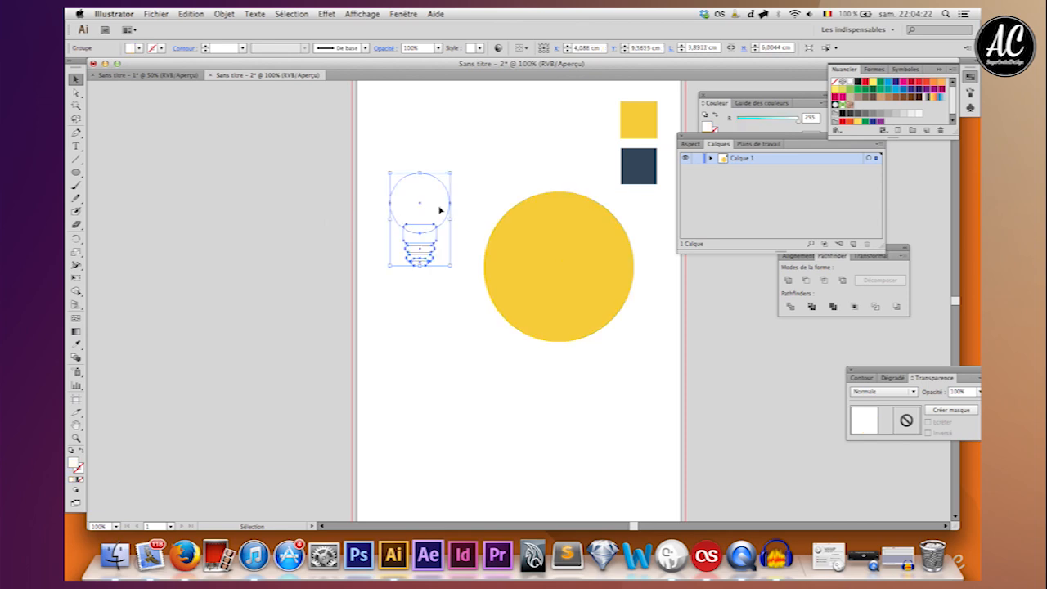
{"action": "left_click", "coordinate": [557, 254], "text": "shift"}
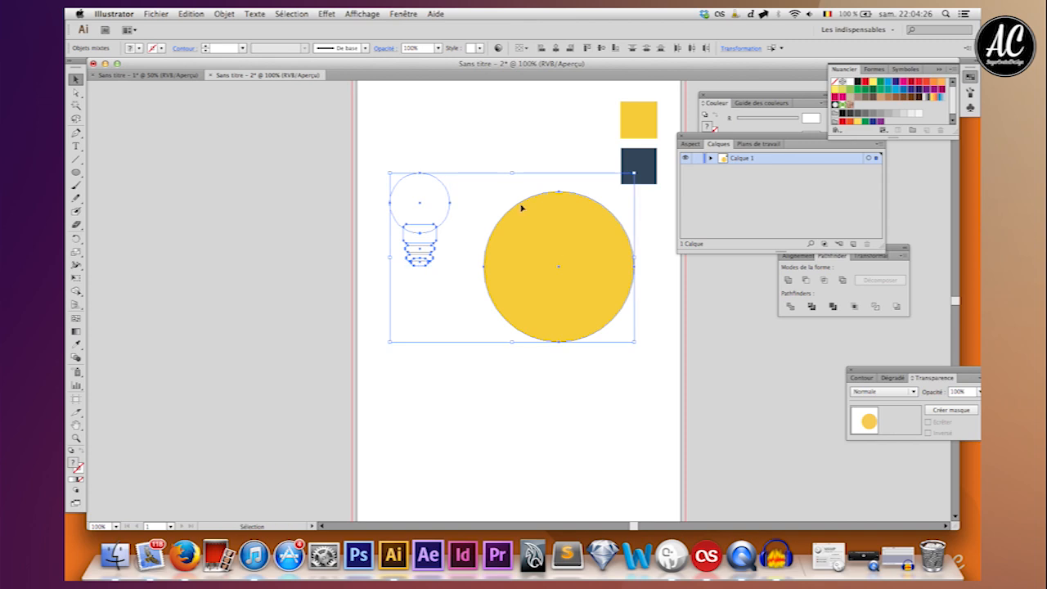
{"action": "left_click", "coordinate": [556, 49]}
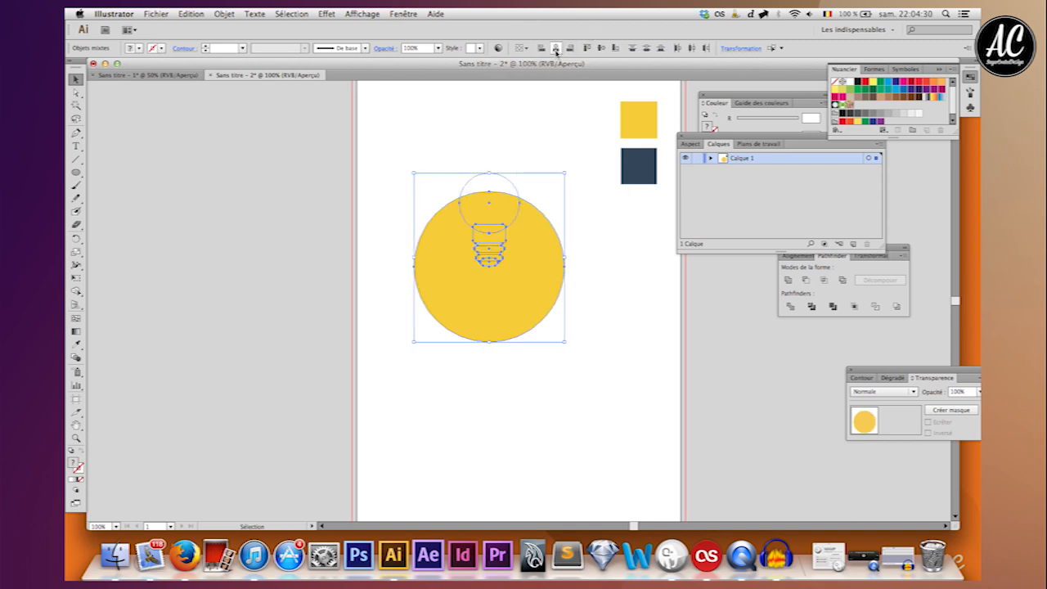
{"action": "left_click", "coordinate": [602, 48]}
{"action": "left_click", "coordinate": [403, 14]}
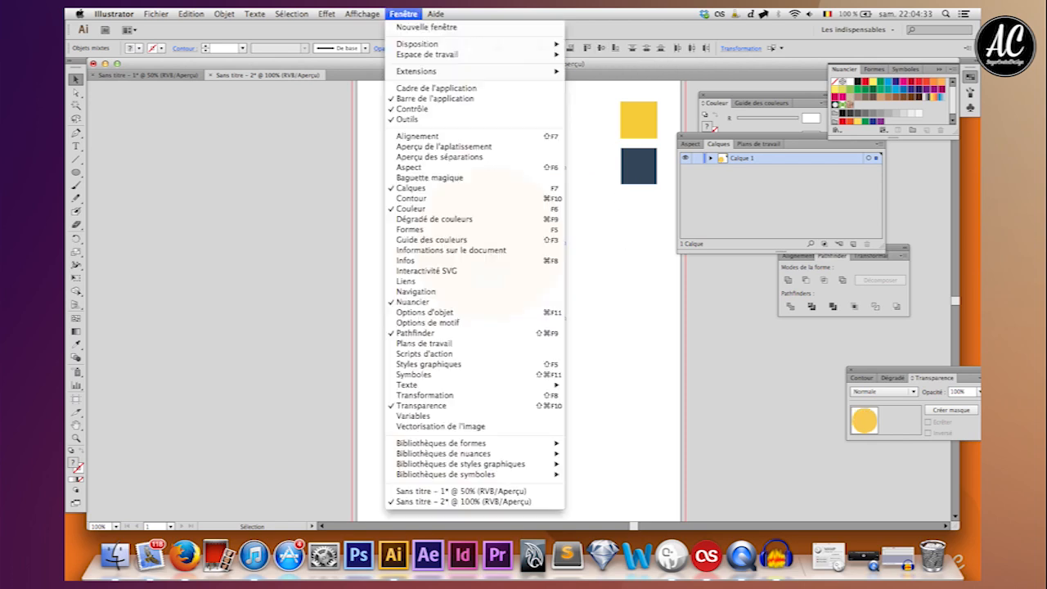
{"action": "left_click", "coordinate": [309, 173]}
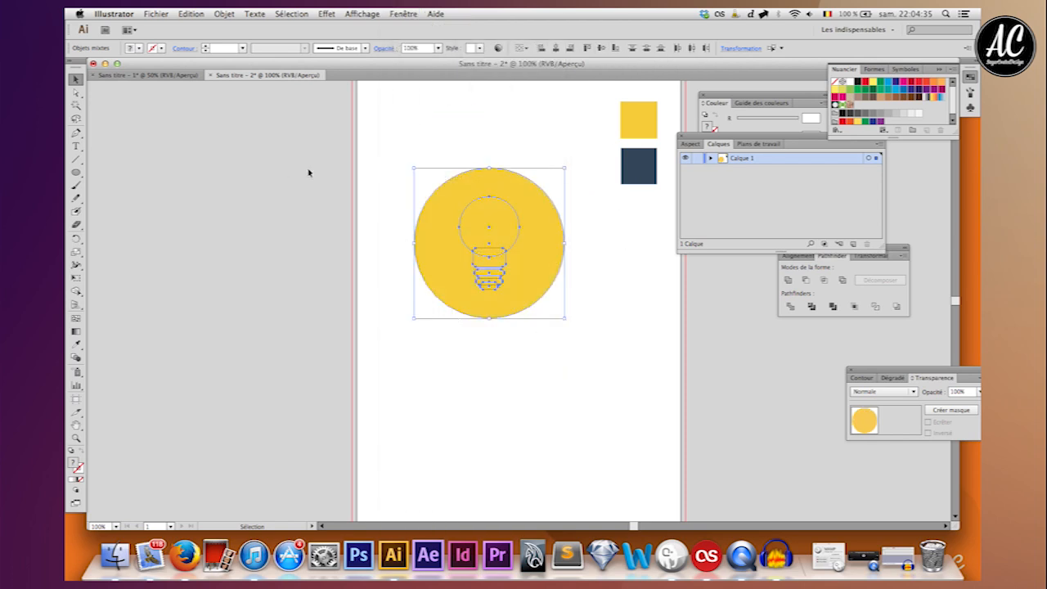
{"action": "left_click", "coordinate": [335, 290]}
Step: Send the yellow circle to the back, behind the light bulb
{"action": "left_click", "coordinate": [467, 267]}
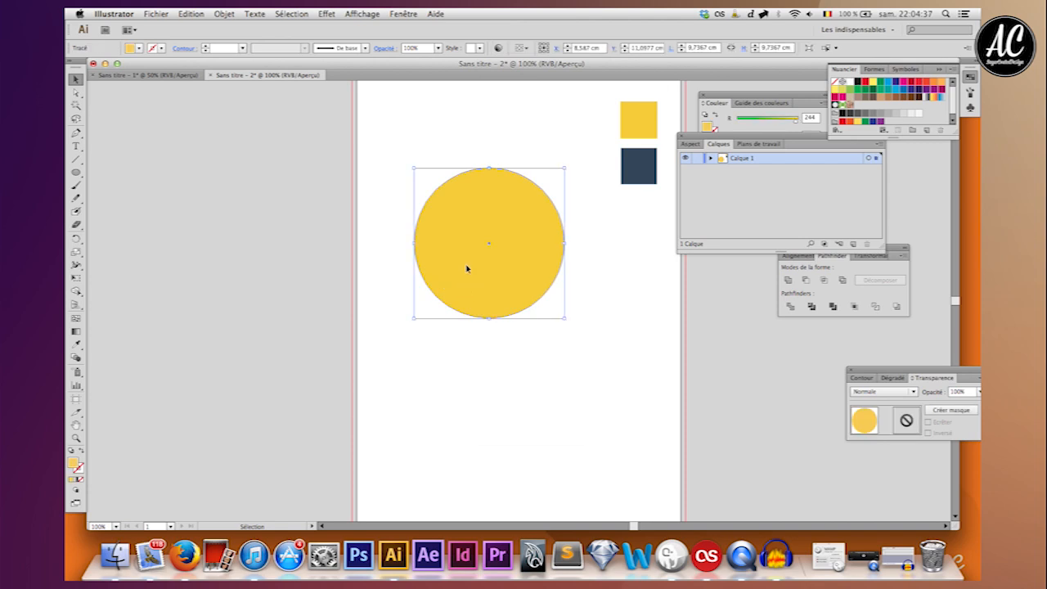
{"action": "right_click", "coordinate": [467, 267]}
{"action": "mouse_move", "coordinate": [539, 416]}
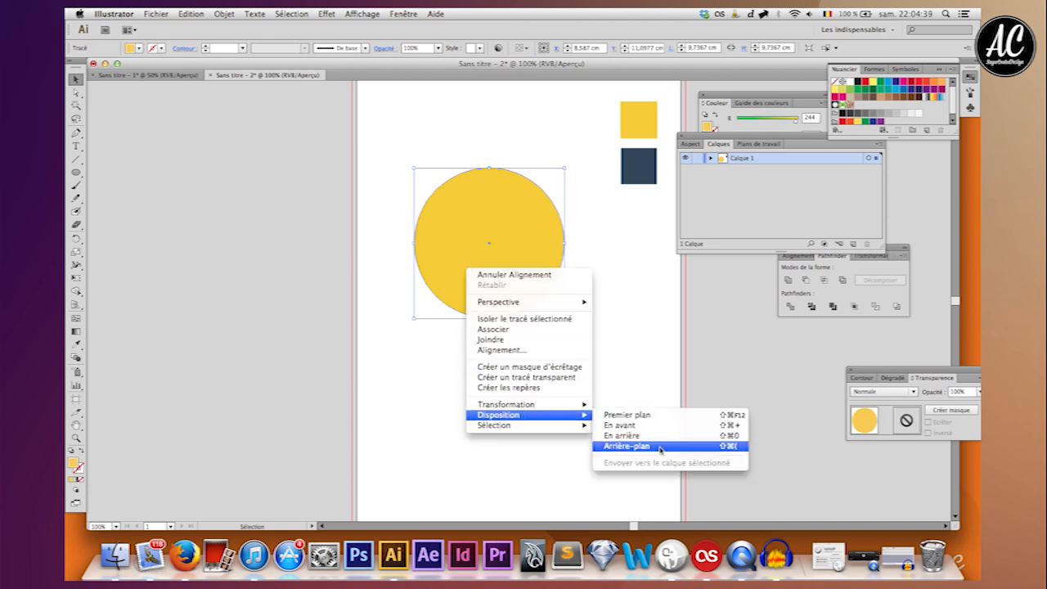
{"action": "left_click", "coordinate": [659, 446]}
Step: Scale the light bulb down proportionally to about 3.57 × 5.51 cm and centre it in the yellow circle again
{"action": "left_click", "coordinate": [477, 225]}
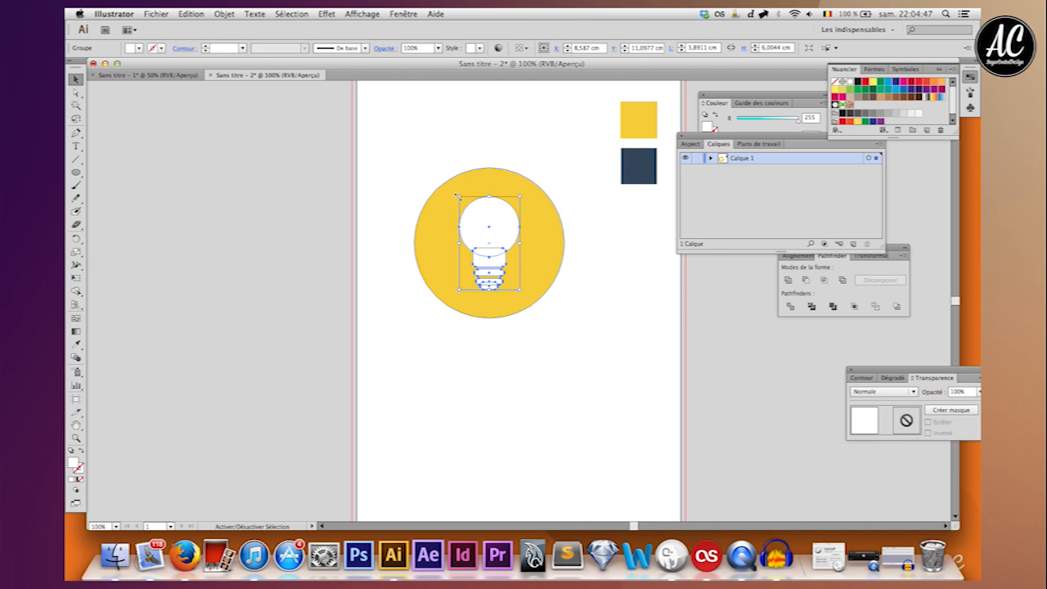
{"action": "left_click_drag", "start_coordinate": [456, 195], "coordinate": [460, 201]}
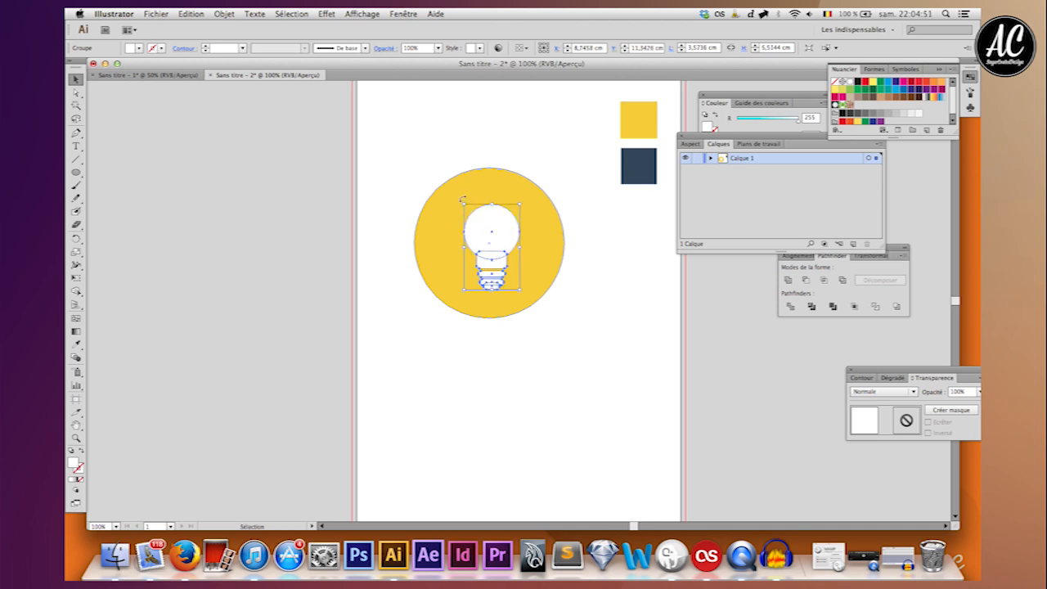
{"action": "left_click", "coordinate": [460, 201], "text": "shift"}
{"action": "left_click", "coordinate": [556, 49]}
{"action": "left_click", "coordinate": [602, 49]}
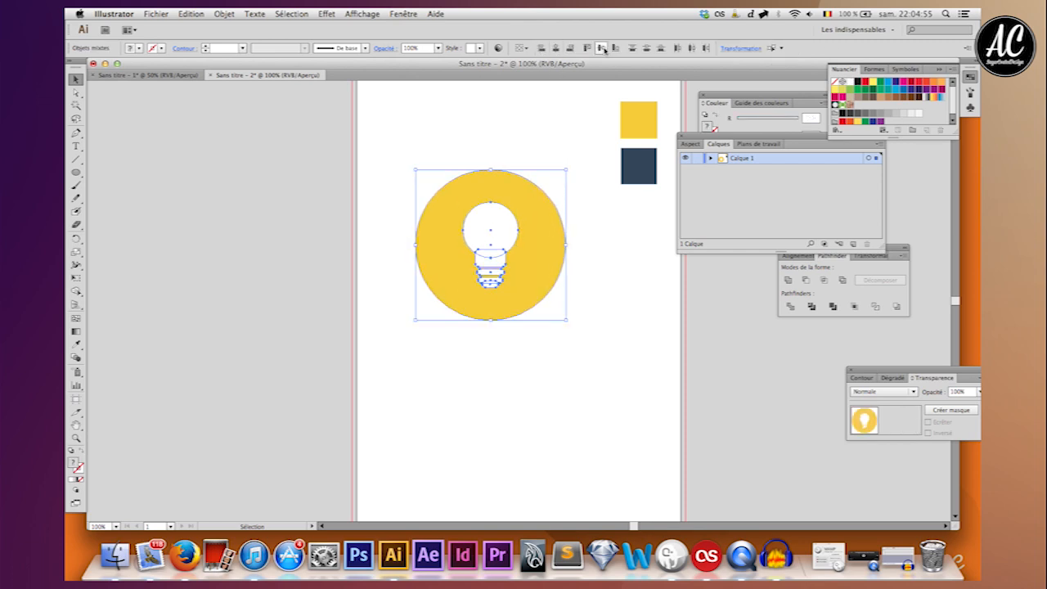
{"action": "left_click", "coordinate": [577, 211]}
Step: Draw a rectangle of about 21.6 × 30.49 cm covering the page up to the bleed and send it to the back
{"action": "key", "text": "a"}
{"action": "key", "text": "super+minus"}
{"action": "key", "text": "v"}
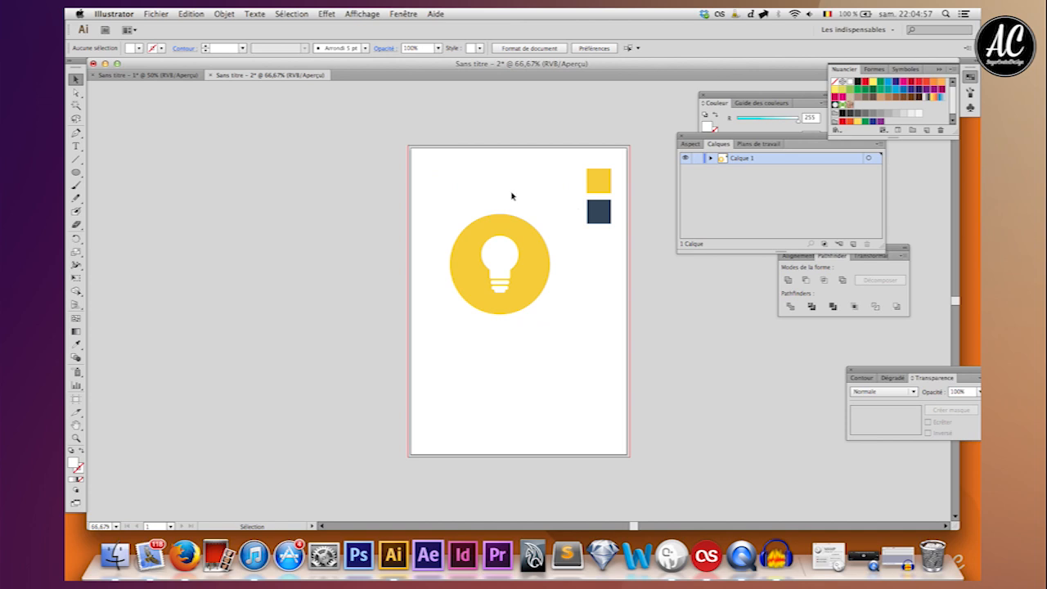
{"action": "left_click_drag", "start_coordinate": [75, 171], "coordinate": [139, 172]}
{"action": "left_click_drag", "start_coordinate": [408, 144], "coordinate": [630, 456]}
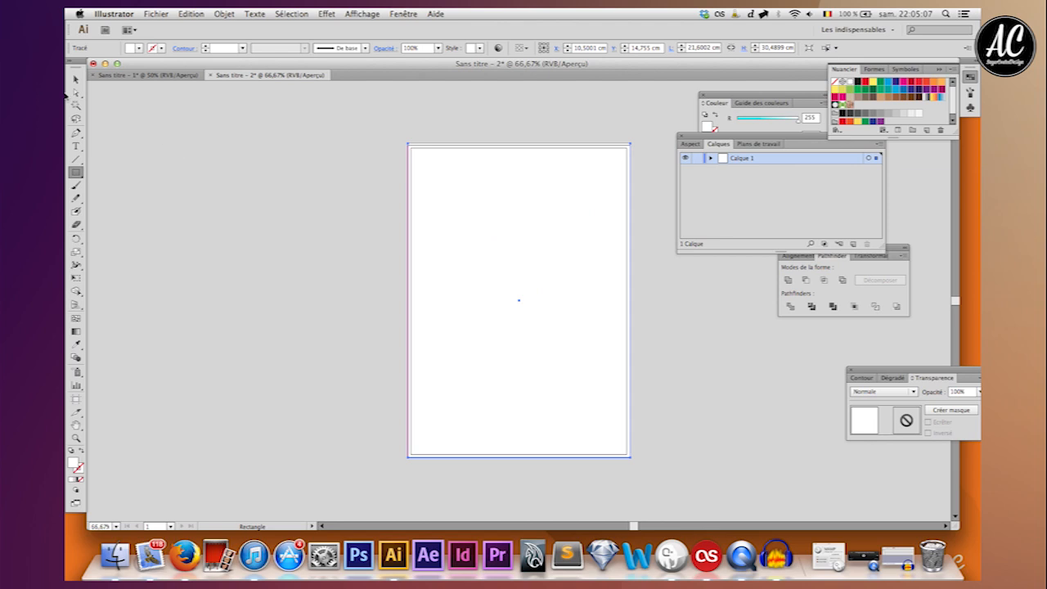
{"action": "left_click", "coordinate": [76, 78]}
{"action": "right_click", "coordinate": [514, 248]}
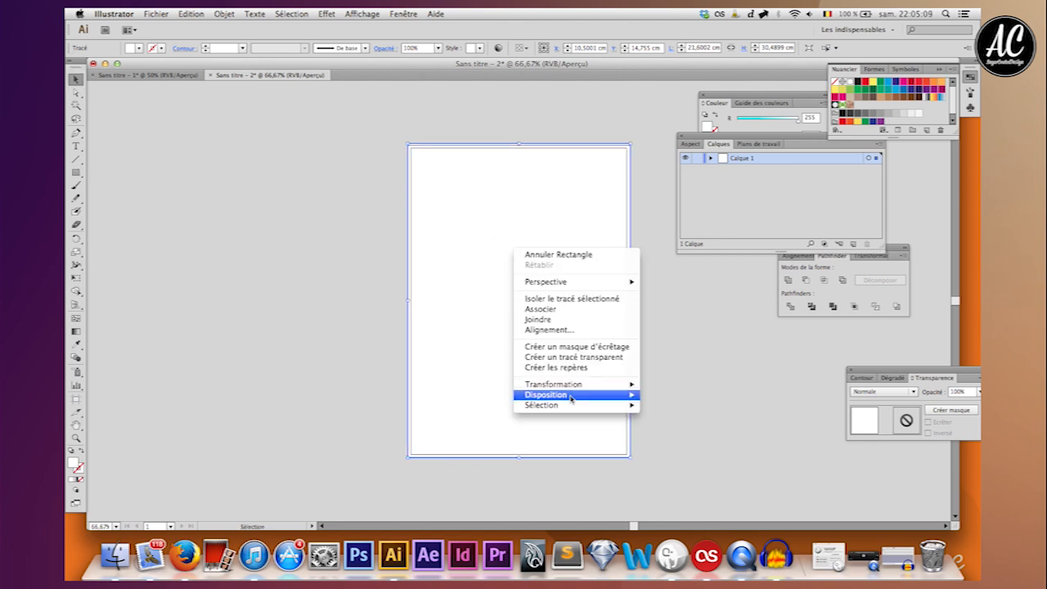
{"action": "mouse_move", "coordinate": [581, 396]}
{"action": "left_click", "coordinate": [704, 427]}
Step: Examine the RGB colour values of the yellow square, undoing the accidental colour change
{"action": "key", "text": "super+plus"}
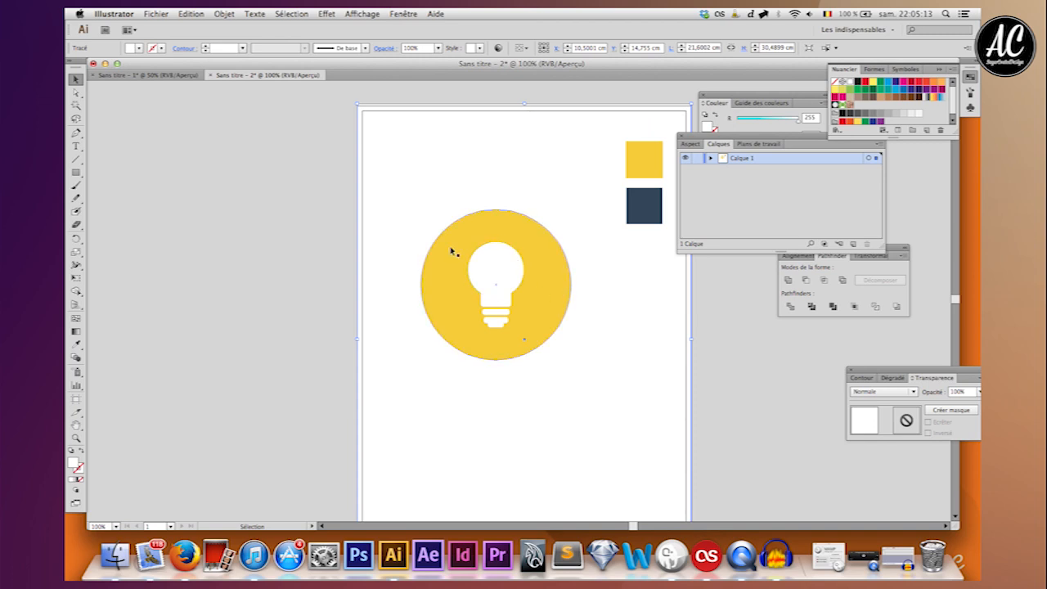
{"action": "left_click", "coordinate": [452, 273]}
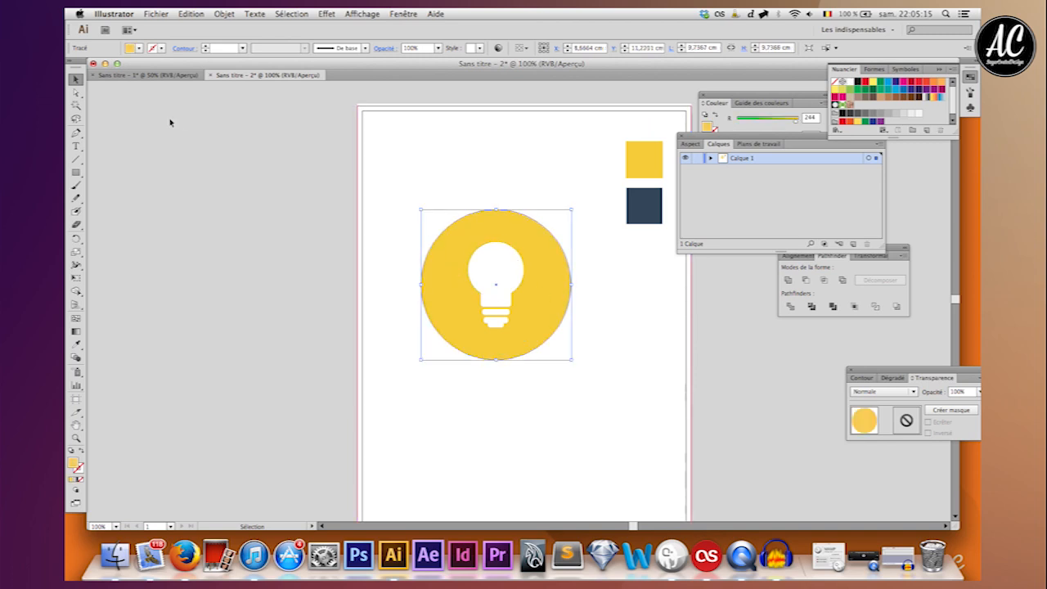
{"action": "left_click", "coordinate": [659, 167]}
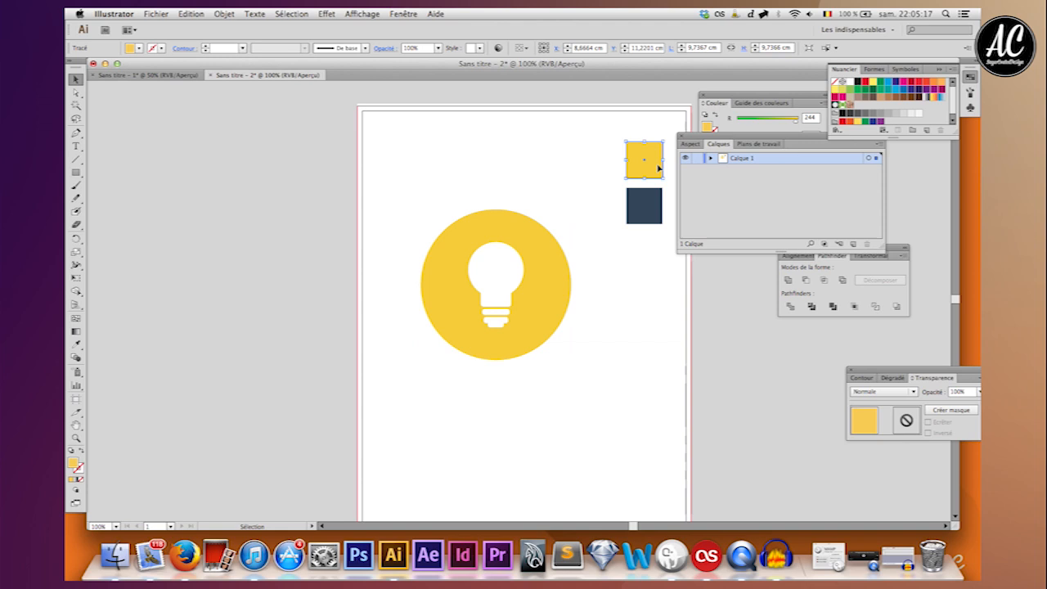
{"action": "left_click", "coordinate": [739, 122]}
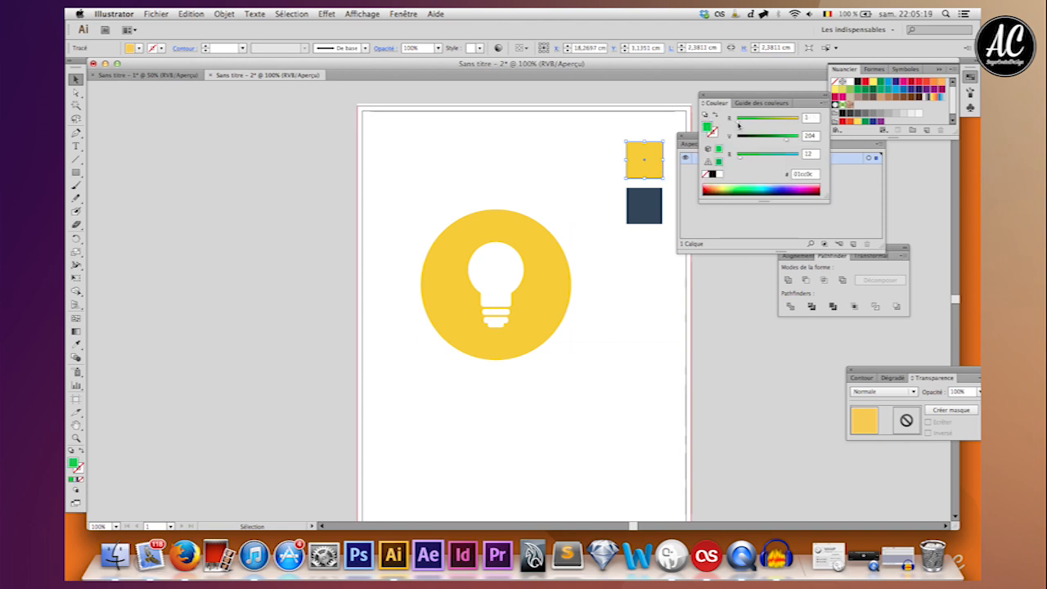
{"action": "key", "text": "super+z"}
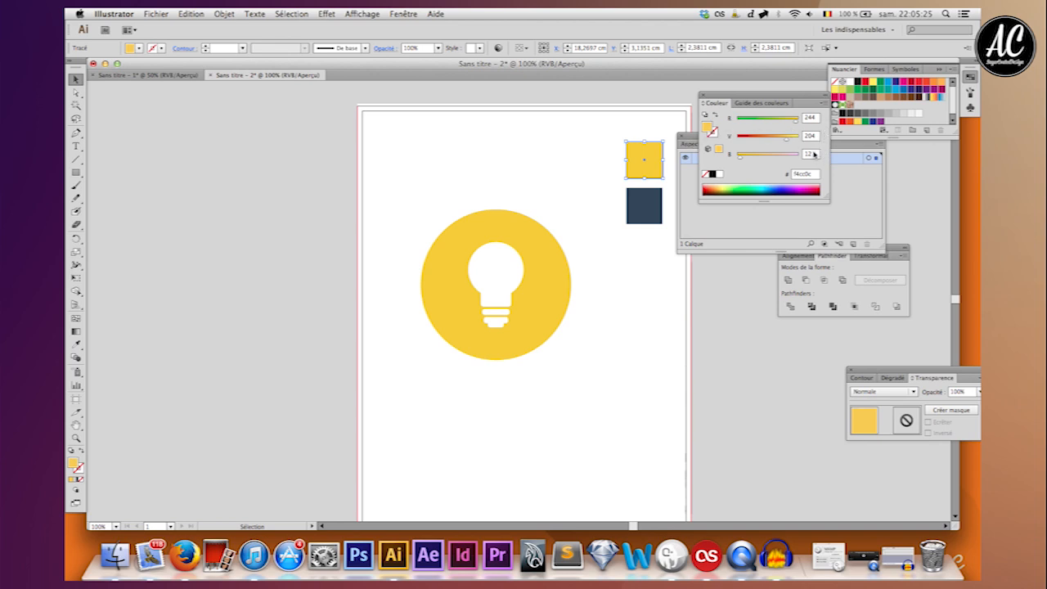
Step: Fill the page-sized background rectangle with the dark blue of the sample square (RGB 52, 71, 89)
{"action": "left_click", "coordinate": [643, 205]}
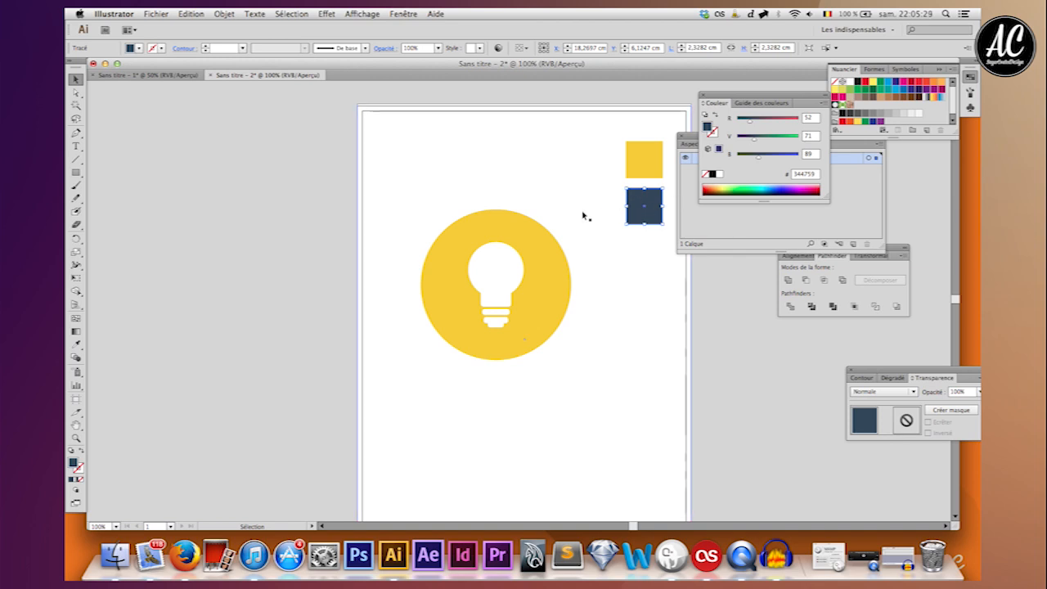
{"action": "left_click", "coordinate": [731, 334]}
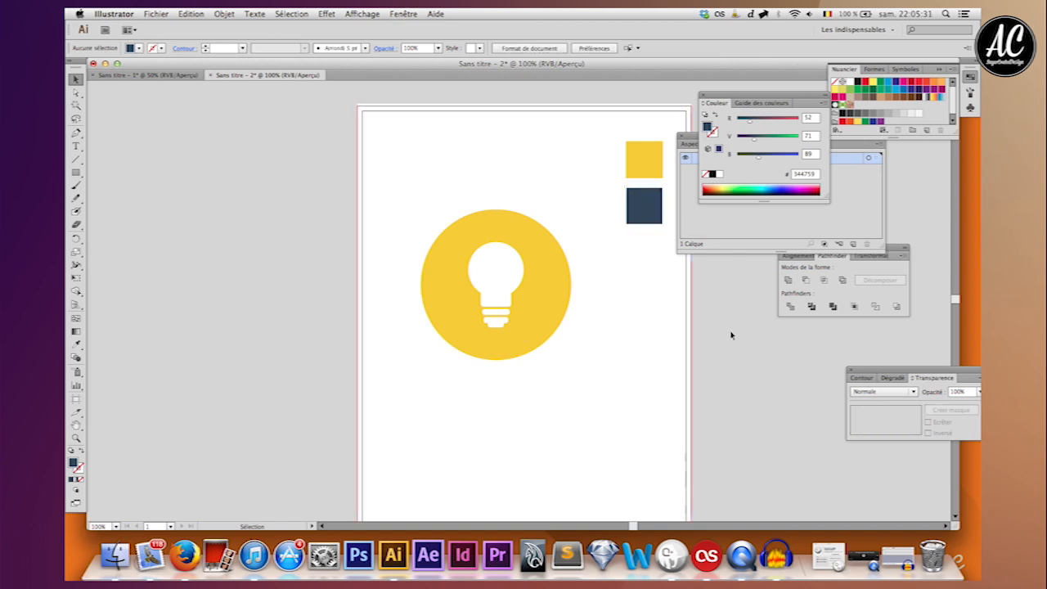
{"action": "left_click", "coordinate": [628, 264]}
{"action": "key", "text": "i"}
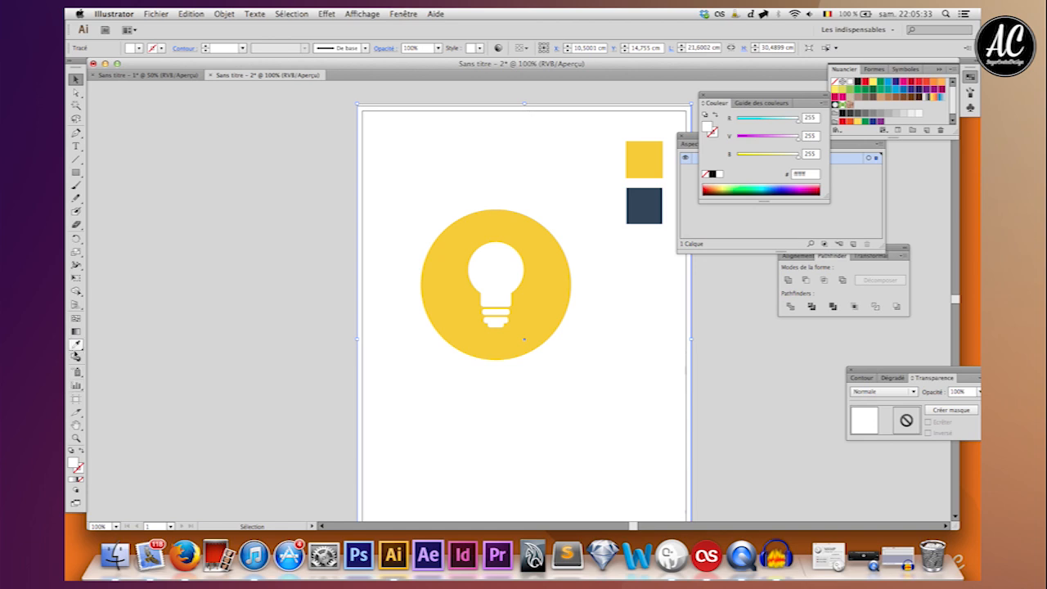
{"action": "left_click", "coordinate": [633, 206]}
{"action": "key", "text": "v"}
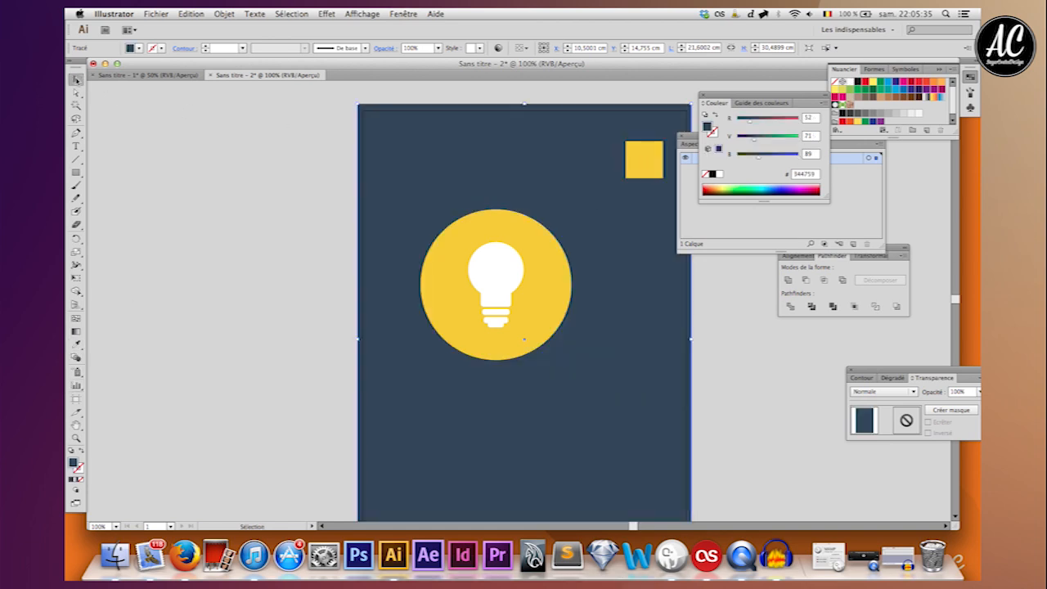
Step: Delete the yellow sample square above the yellow circle
{"action": "key", "text": "super+shift+a"}
{"action": "left_click", "coordinate": [644, 160]}
{"action": "key", "text": "Delete"}
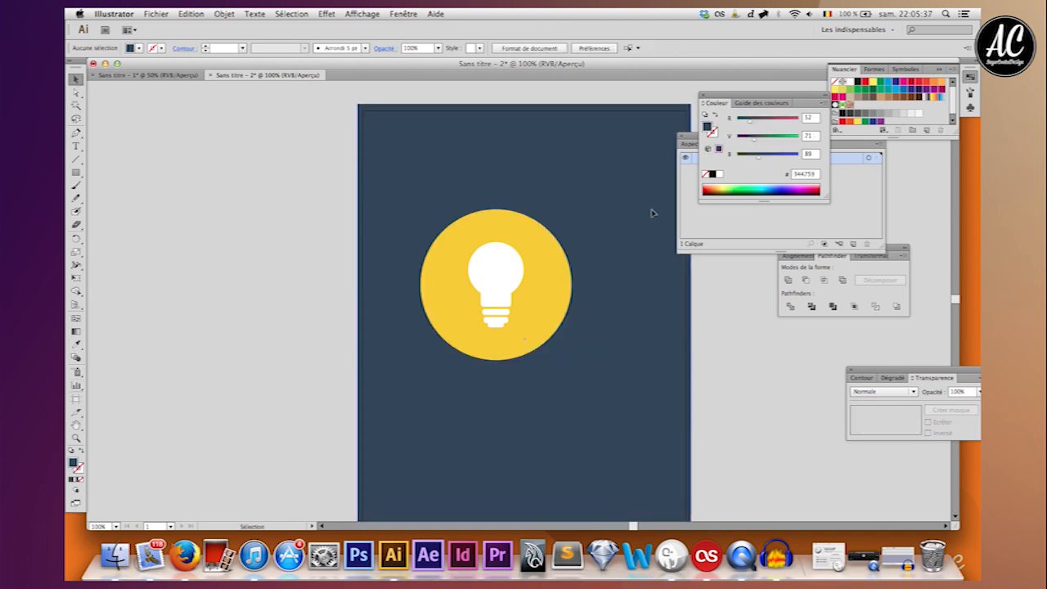
{"action": "scroll", "coordinate": [271, 171], "scroll_direction": "down", "scroll_amount": 1}
{"action": "scroll", "coordinate": [272, 171], "scroll_direction": "down", "scroll_amount": 1}
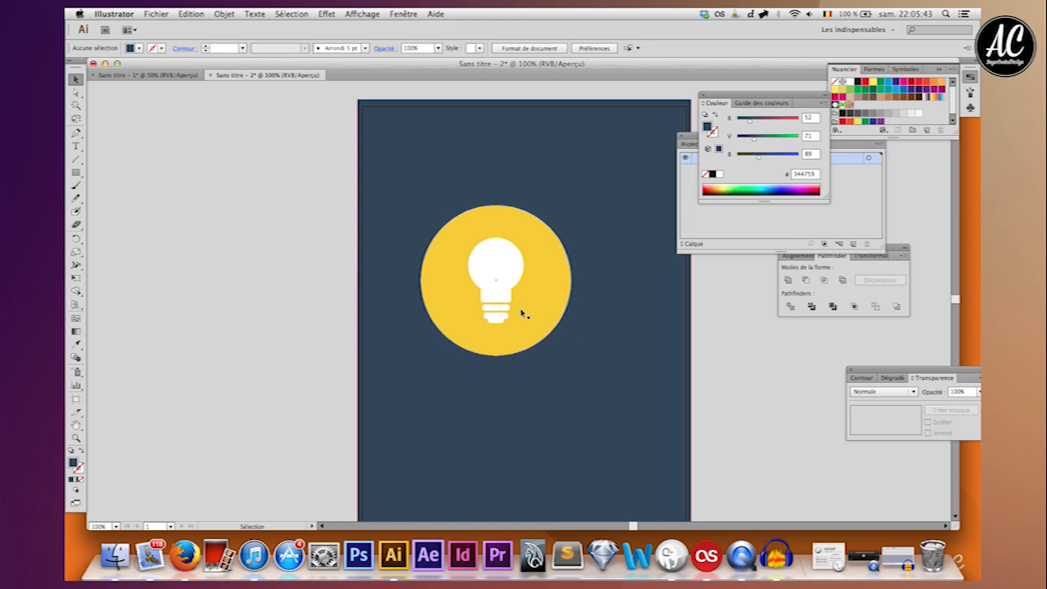
Step: Set the blend options to specified steps (Etapes) with a value of 100
{"action": "left_click", "coordinate": [497, 292]}
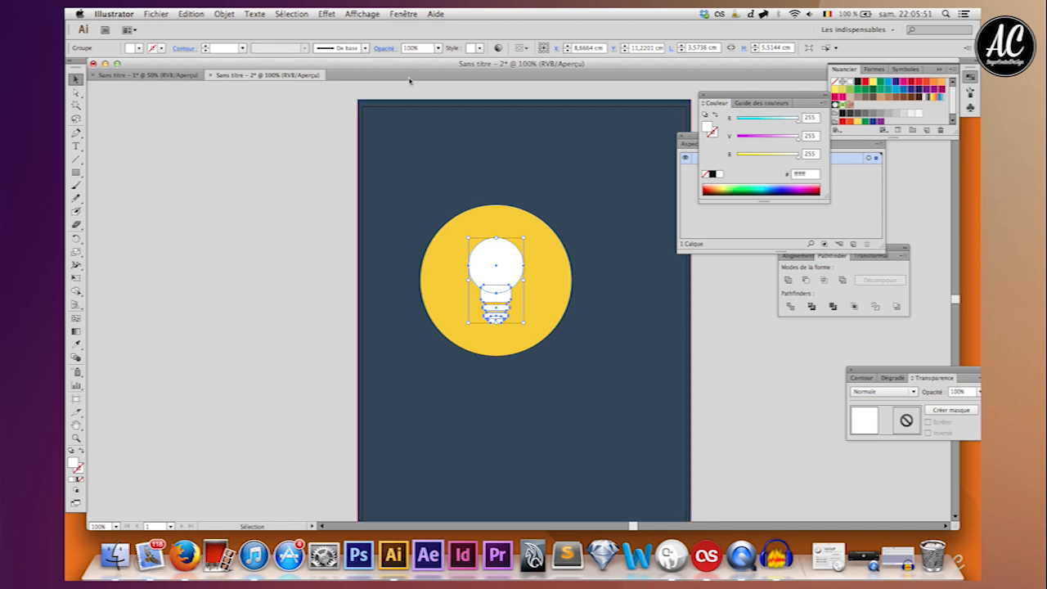
{"action": "left_click", "coordinate": [224, 14]}
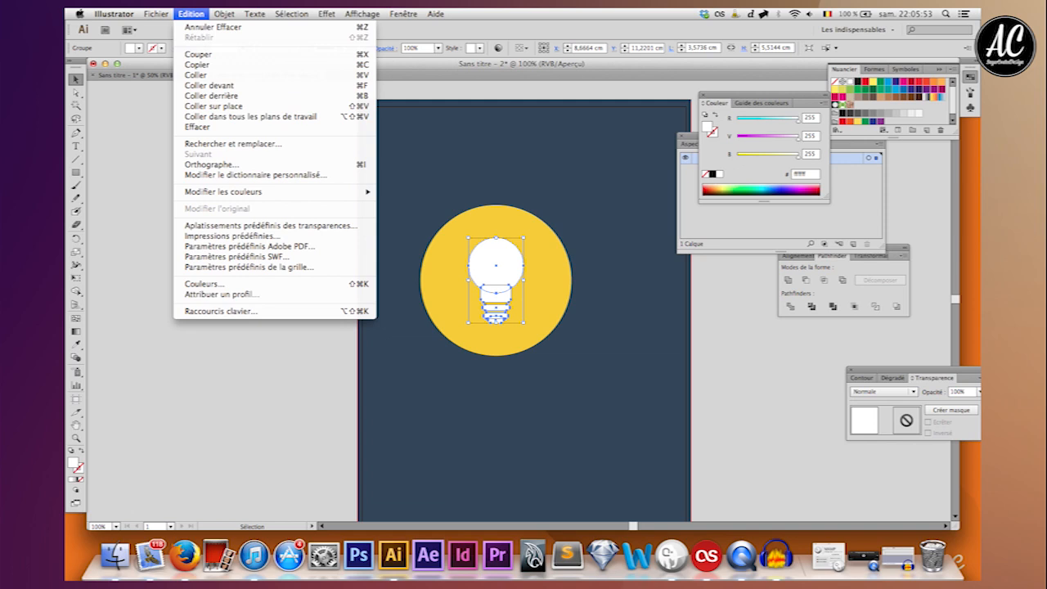
{"action": "mouse_move", "coordinate": [276, 242]}
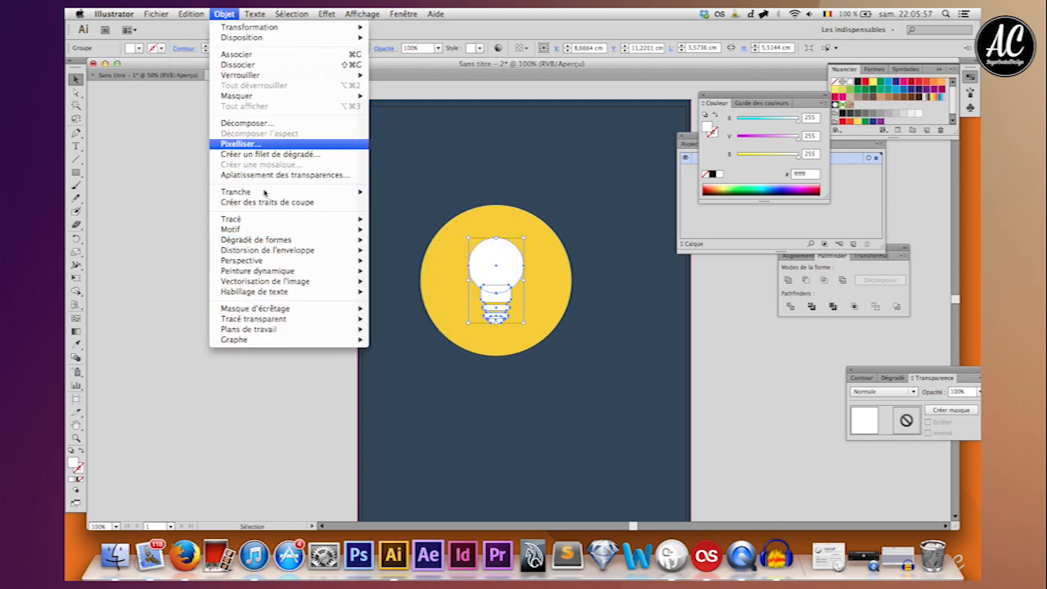
{"action": "left_click", "coordinate": [394, 266]}
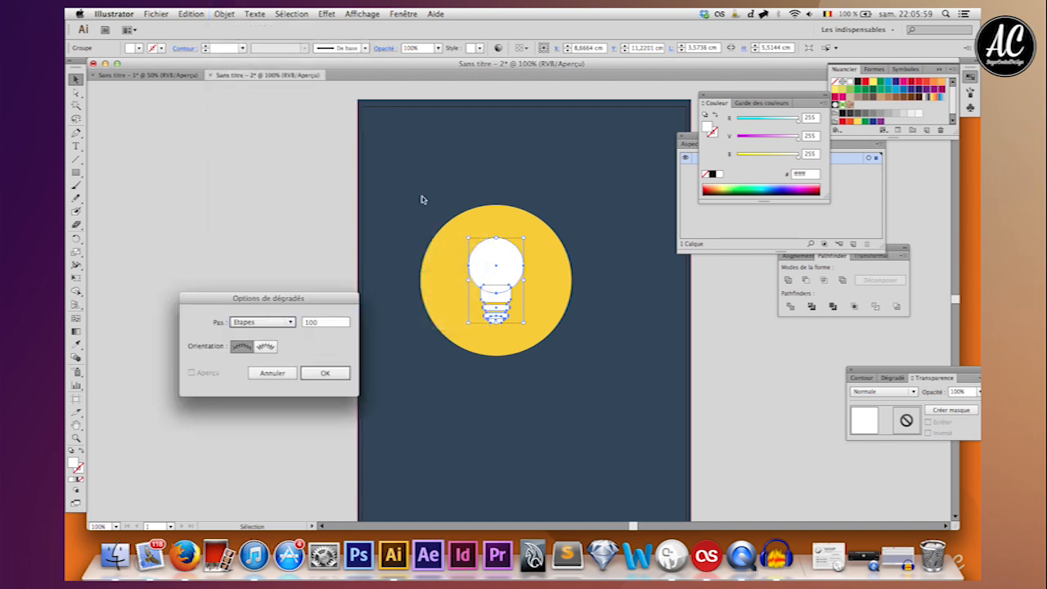
{"action": "left_click", "coordinate": [259, 327]}
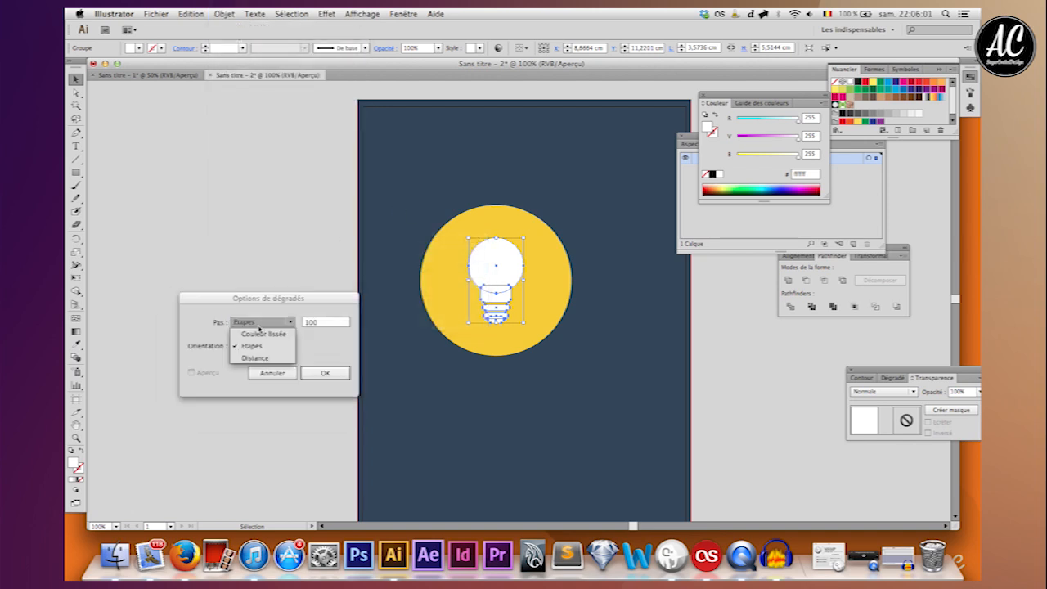
{"action": "left_click", "coordinate": [301, 309]}
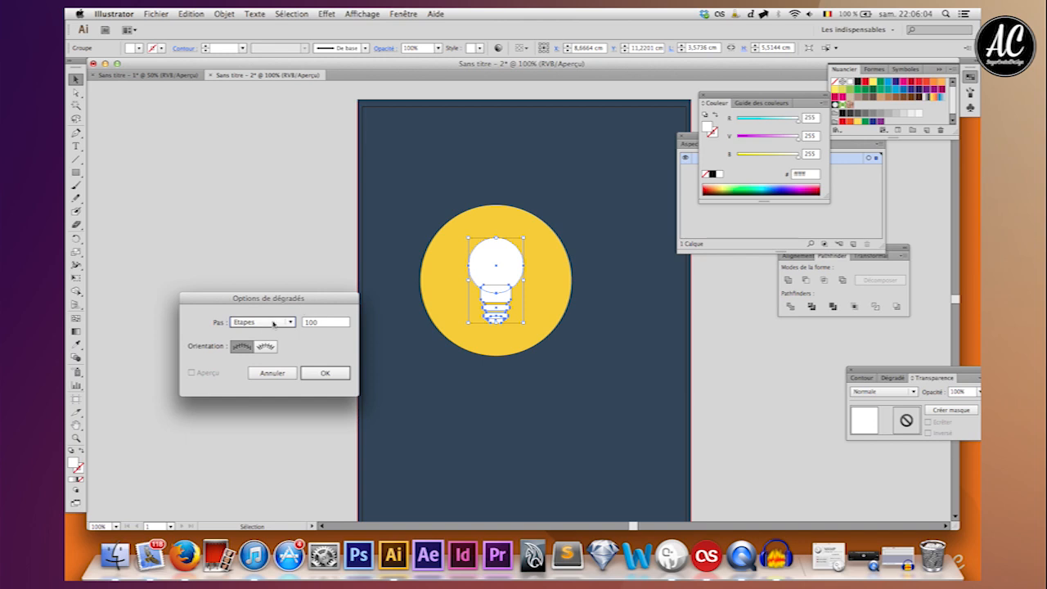
{"action": "left_click", "coordinate": [327, 373]}
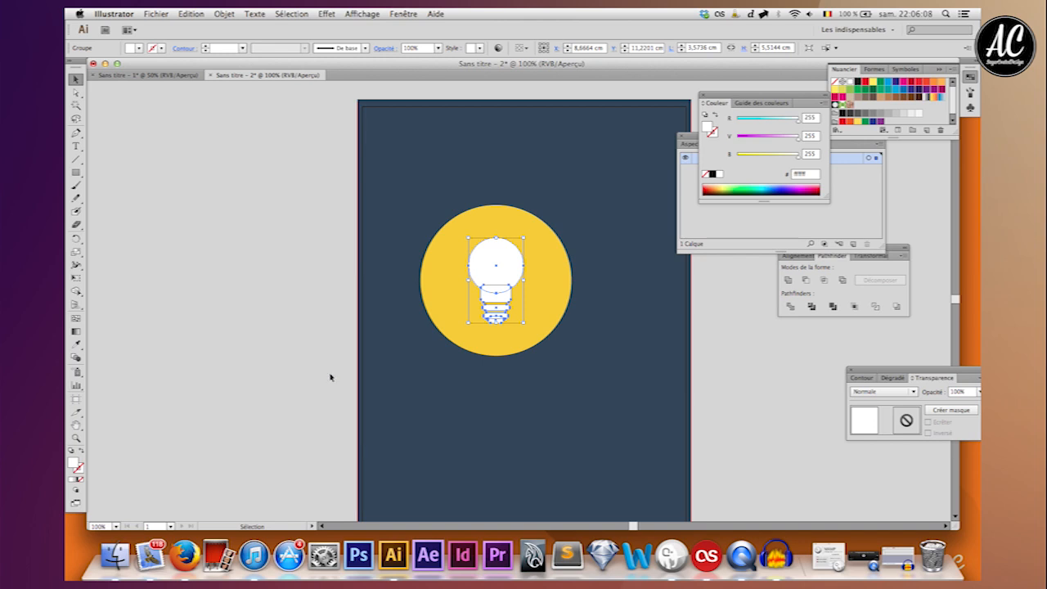
{"action": "left_click", "coordinate": [501, 269]}
{"action": "key", "text": "a"}
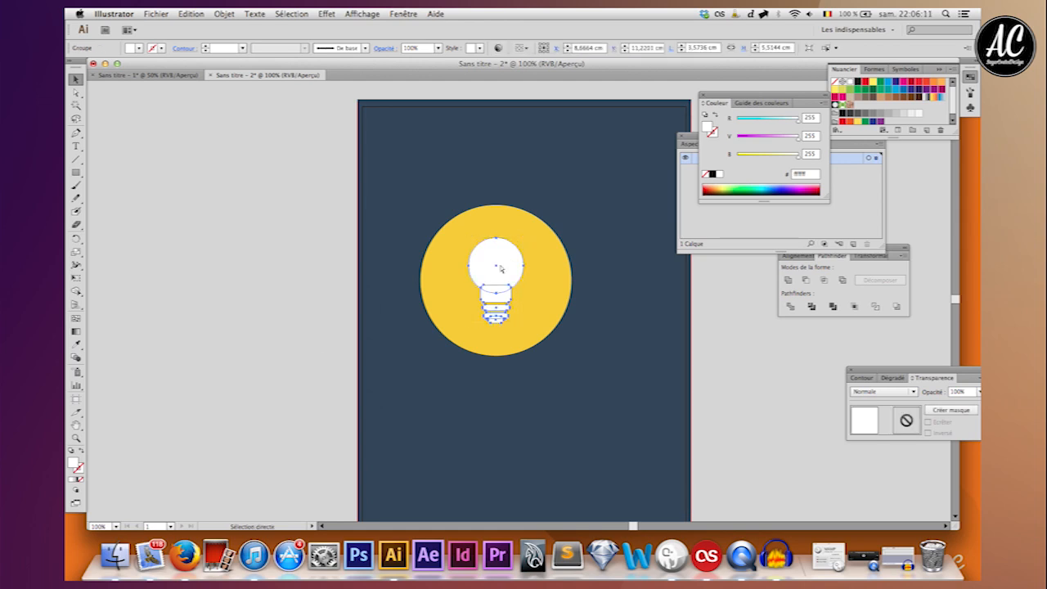
{"action": "key", "text": "v"}
{"action": "key", "text": "a"}
{"action": "key", "text": "v"}
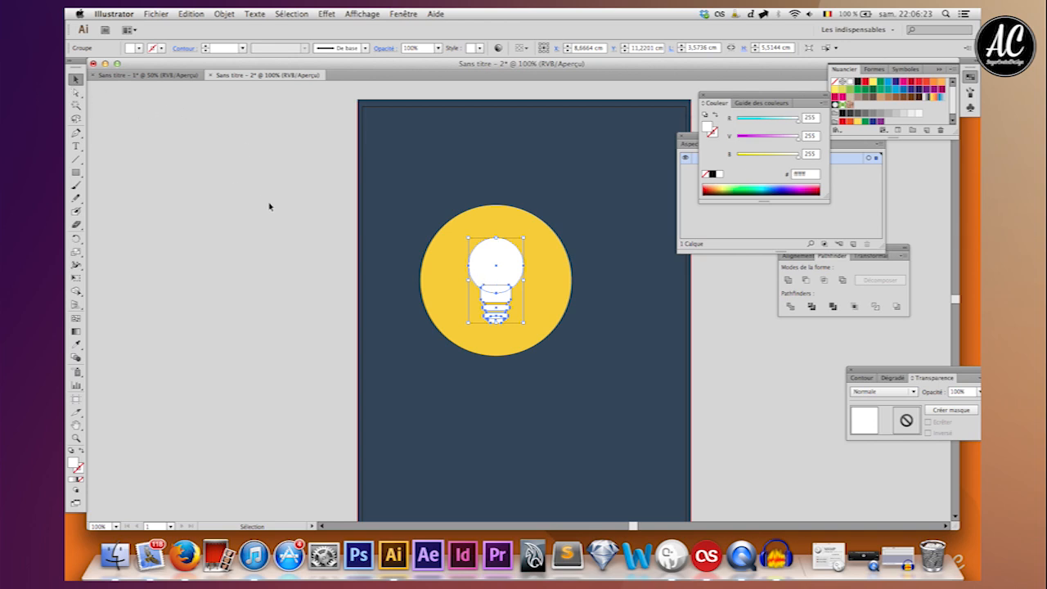
{"action": "left_click_drag", "start_coordinate": [505, 285], "coordinate": [591, 364]}
{"action": "key", "text": "Delete"}
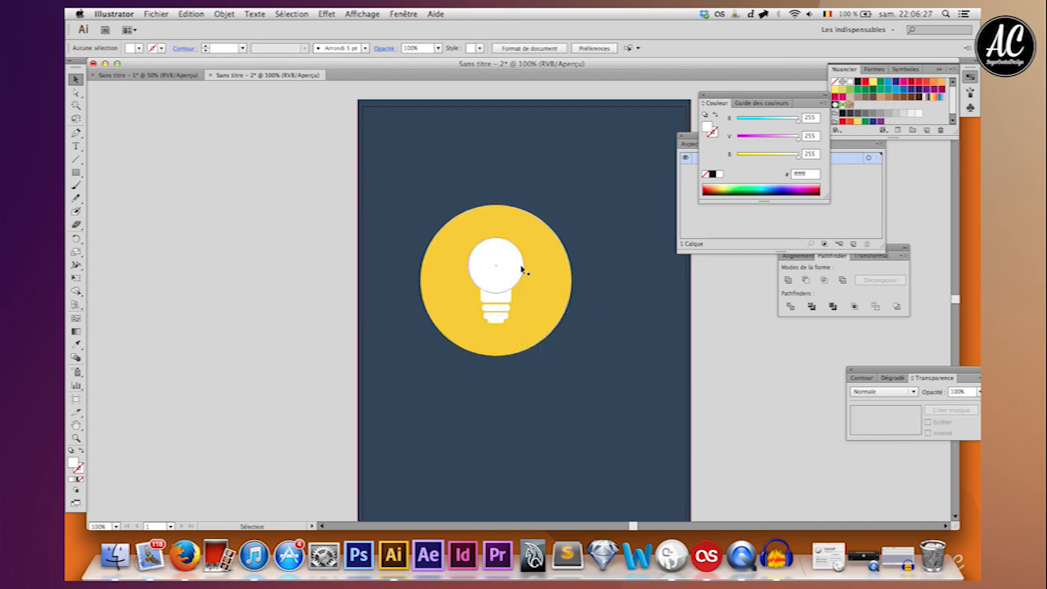
{"action": "left_click", "coordinate": [501, 260]}
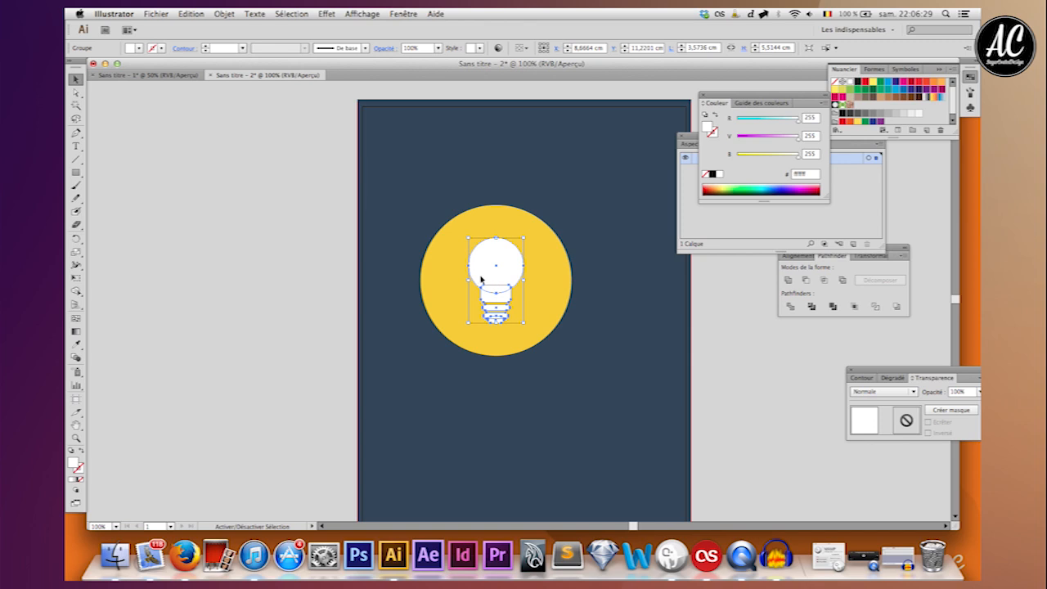
{"action": "left_click", "coordinate": [499, 288], "text": "shift"}
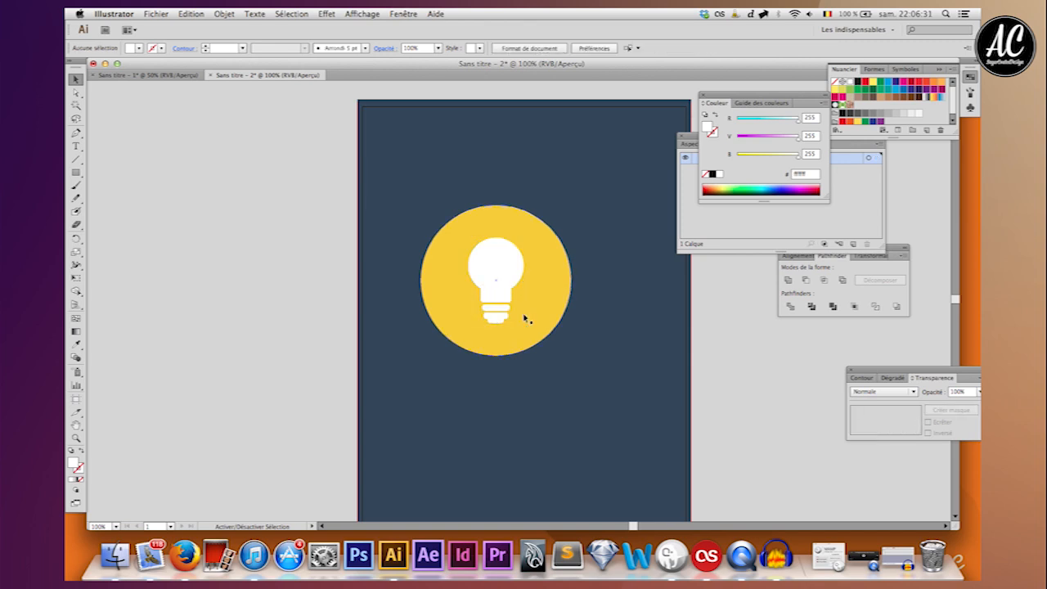
{"action": "left_click", "coordinate": [496, 271]}
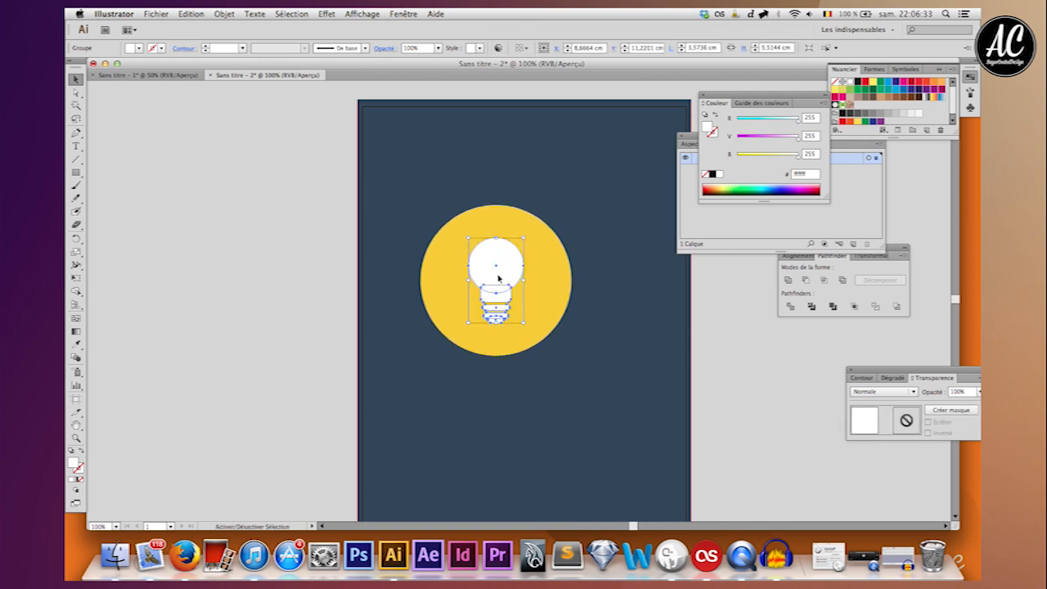
{"action": "left_click", "coordinate": [496, 282], "text": "shift"}
{"action": "left_click", "coordinate": [499, 272]}
{"action": "left_click", "coordinate": [506, 279], "text": "shift"}
{"action": "left_click", "coordinate": [501, 278]}
{"action": "mouse_move", "coordinate": [493, 279]}
{"action": "left_mouse_down"}
{"action": "mouse_move", "coordinate": [638, 420]}
{"action": "mouse_move", "coordinate": [526, 276]}
{"action": "mouse_move", "coordinate": [493, 263]}
{"action": "mouse_move", "coordinate": [492, 278]}
{"action": "left_mouse_up"}
{"action": "key", "text": "super+shift+a"}
{"action": "left_click", "coordinate": [501, 275]}
{"action": "key", "text": "super+shift+a"}
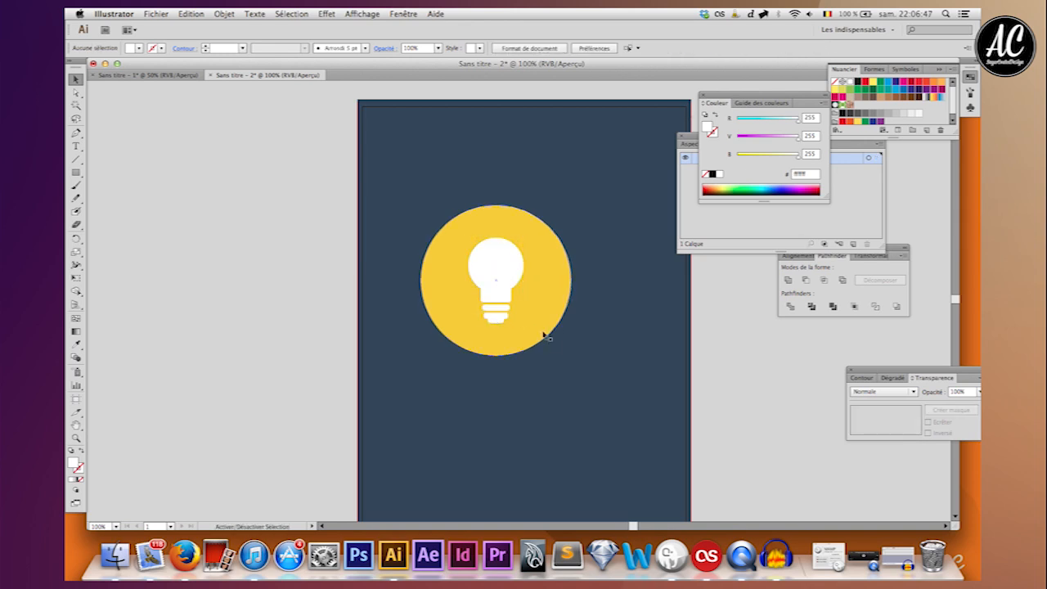
Step: Duplicate the light bulb in the yellow circle and place the copy diagonally down to about X 18.23, Y 20.78 cm
{"action": "left_click", "coordinate": [497, 285]}
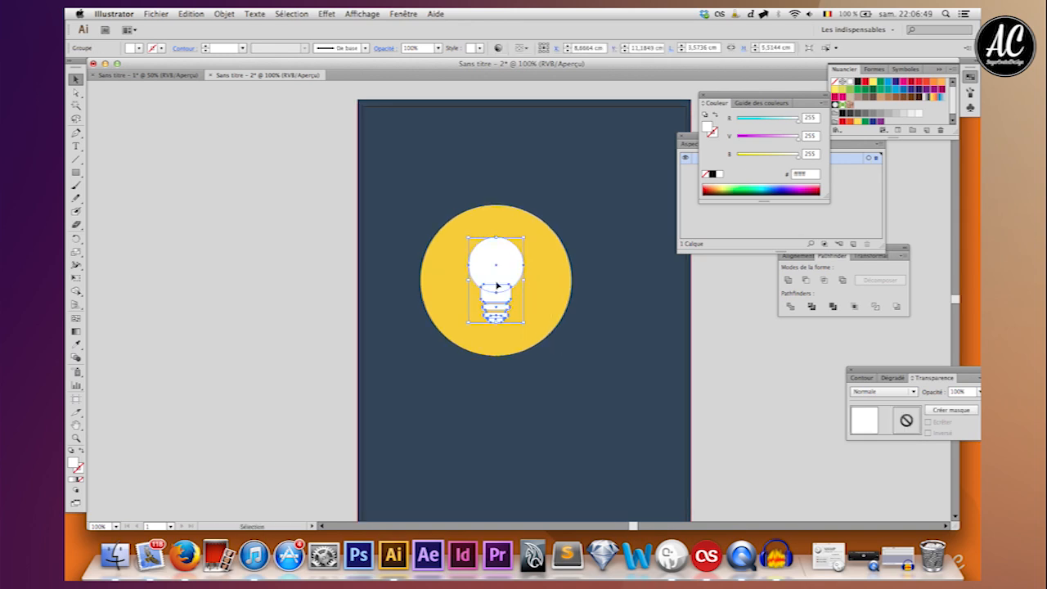
{"action": "key", "text": "super+x"}
{"action": "key", "text": "super+f"}
{"action": "key", "text": "a"}
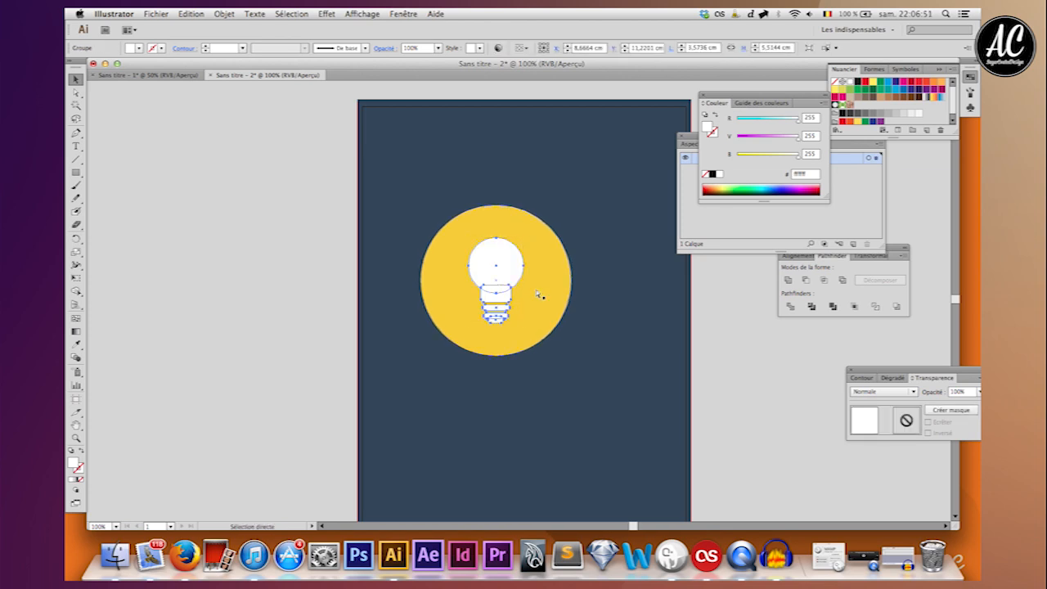
{"action": "key", "text": "v"}
{"action": "left_click", "coordinate": [792, 413]}
{"action": "left_click", "coordinate": [496, 262]}
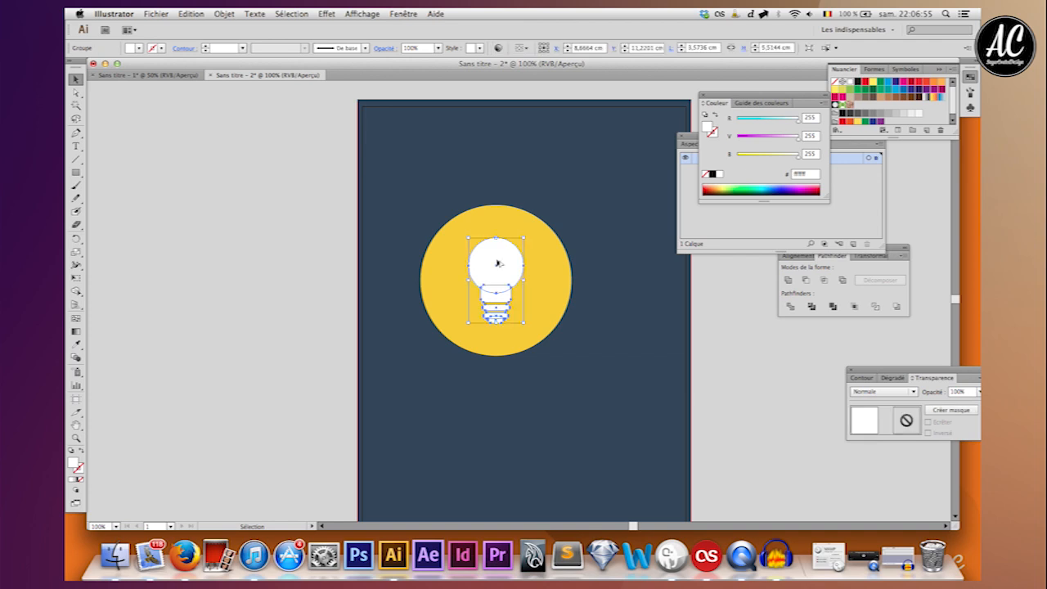
{"action": "left_click_drag", "start_coordinate": [493, 277], "coordinate": [627, 440]}
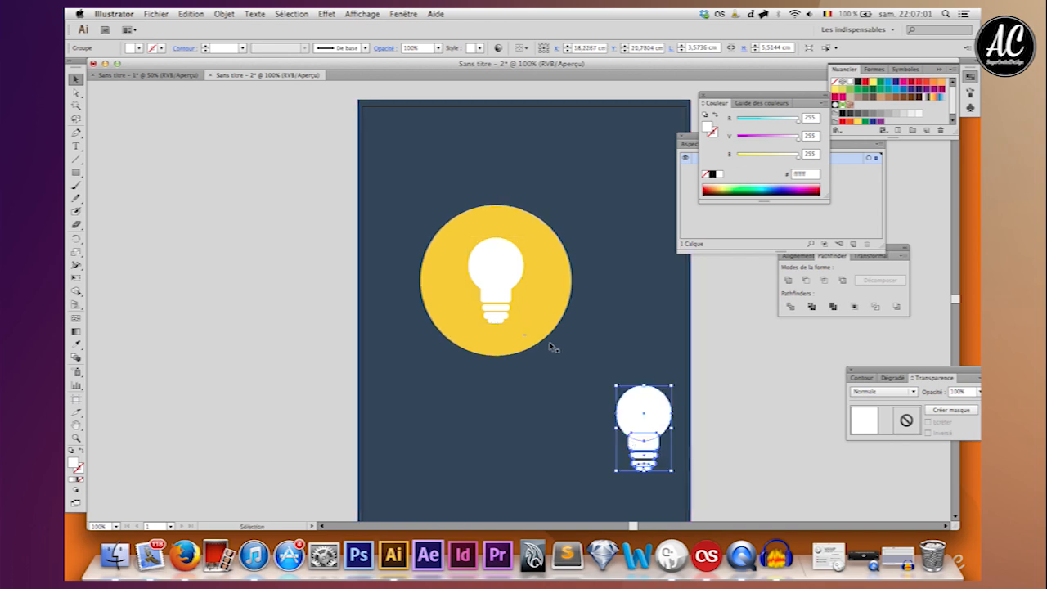
Step: Fill both light bulbs, the one in the circle and its copy, with black
{"action": "left_click", "coordinate": [502, 275]}
{"action": "key", "text": "shift"}
{"action": "left_click", "coordinate": [661, 424], "text": "shift"}
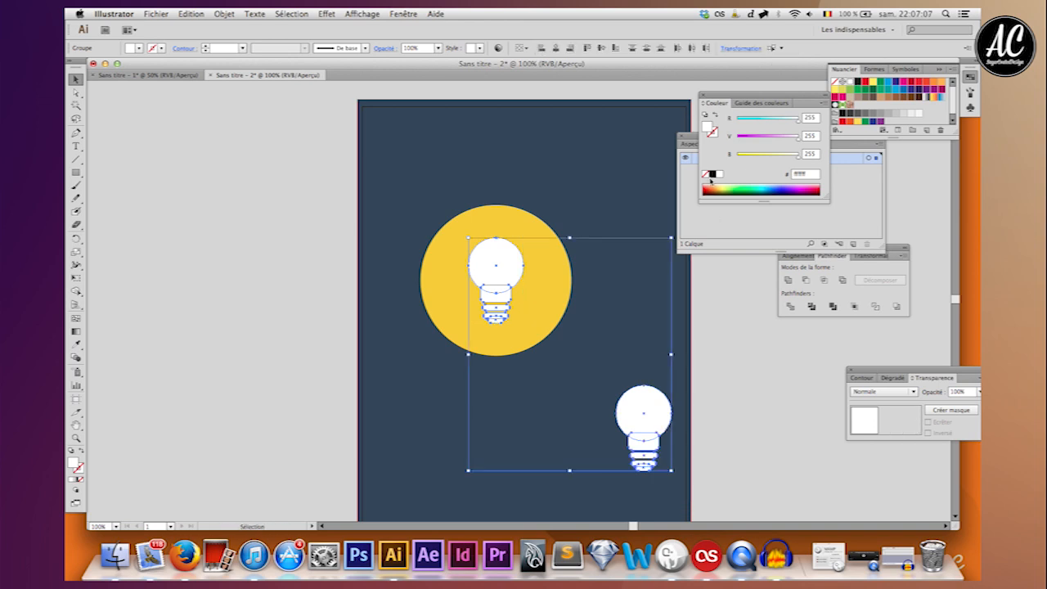
{"action": "left_click", "coordinate": [711, 176]}
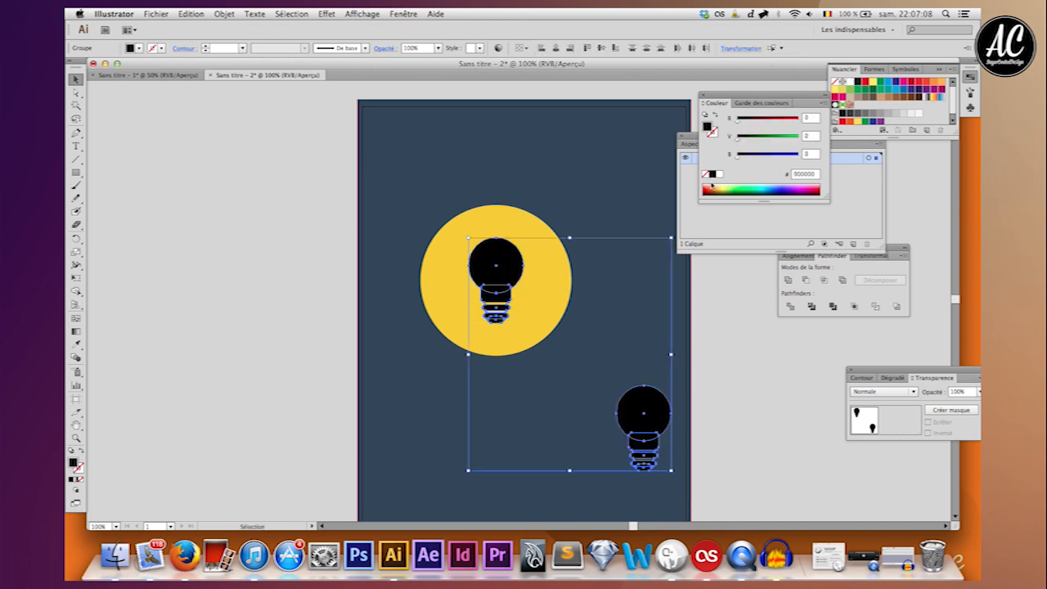
{"action": "left_click", "coordinate": [745, 397]}
{"action": "left_click", "coordinate": [488, 279]}
{"action": "left_click", "coordinate": [647, 406], "text": "shift"}
{"action": "right_click", "coordinate": [640, 430]}
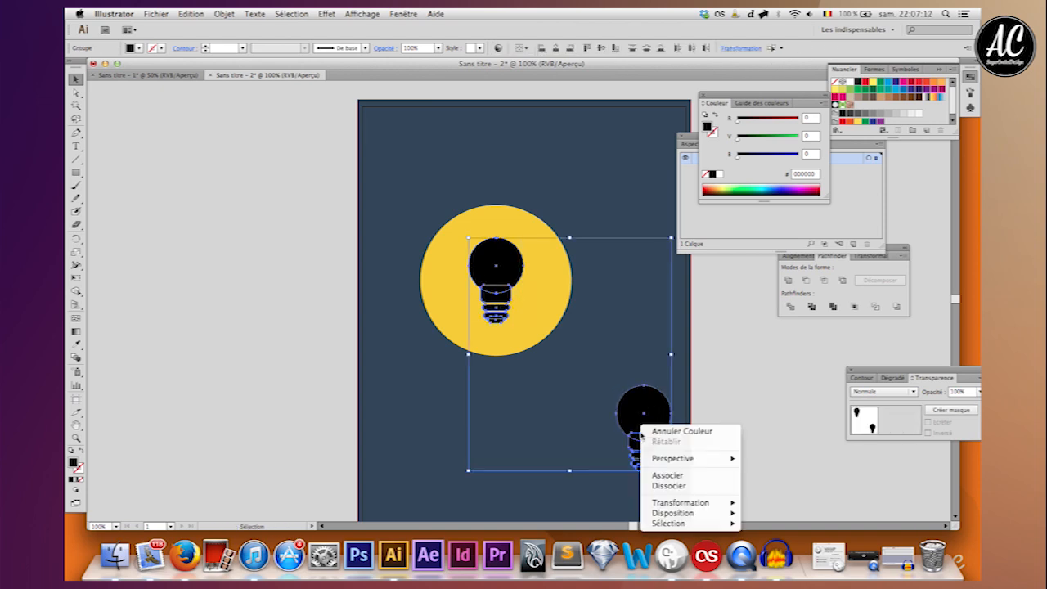
{"action": "left_click", "coordinate": [798, 416]}
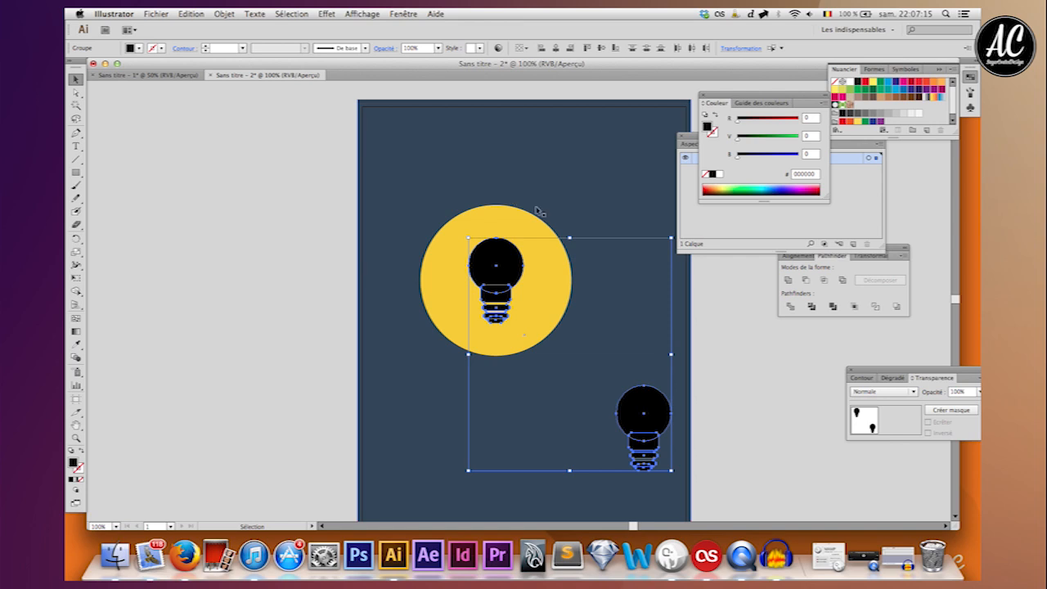
{"action": "left_click", "coordinate": [285, 236]}
Step: Create a 100-step blend between the two black light bulbs to form the long diagonal shadow
{"action": "left_click", "coordinate": [491, 263]}
{"action": "left_click", "coordinate": [660, 419], "text": "shift"}
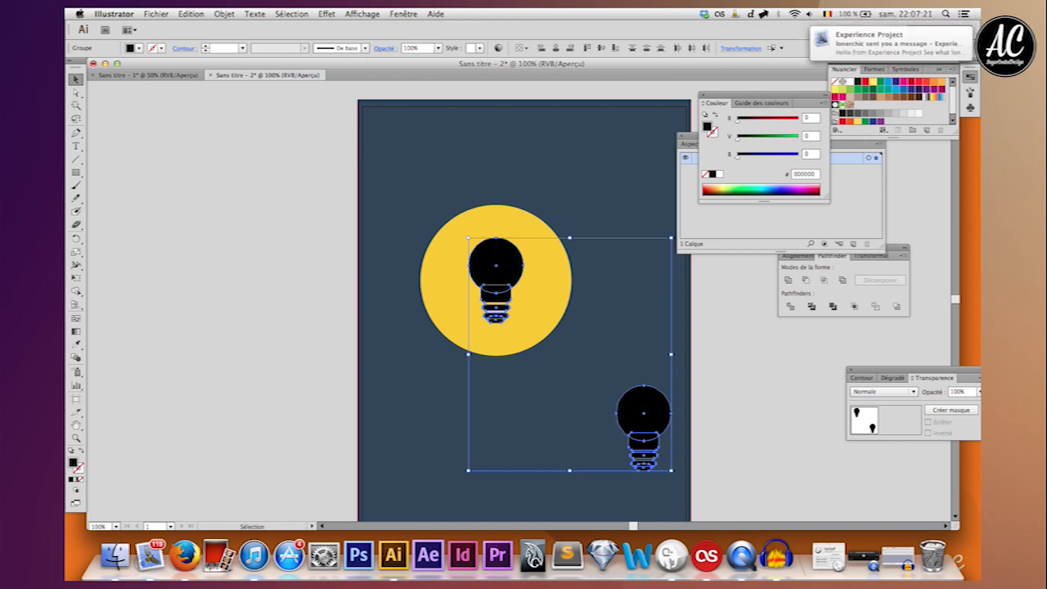
{"action": "left_click", "coordinate": [225, 14]}
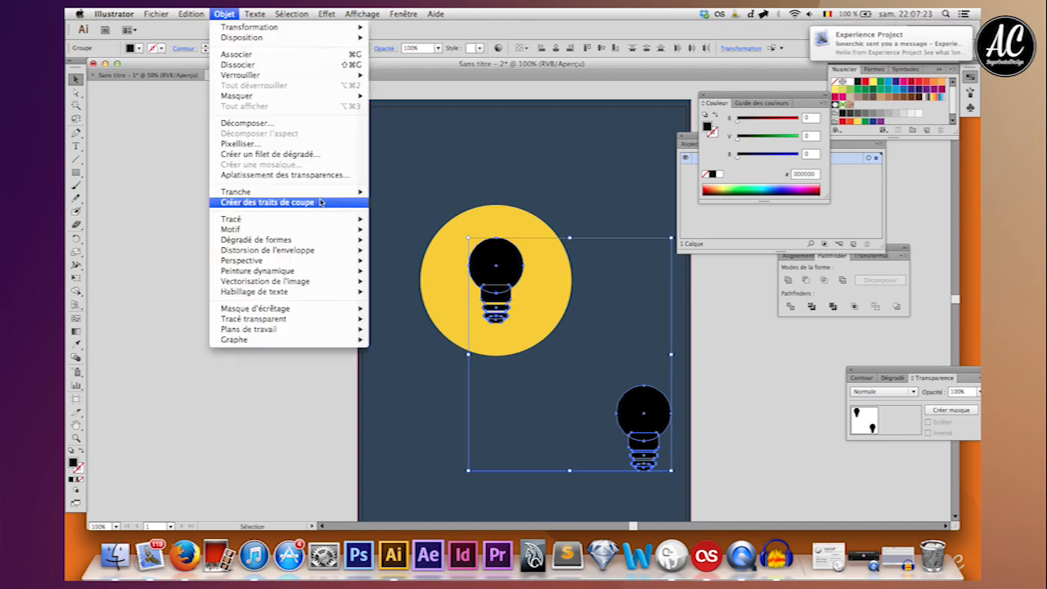
{"action": "mouse_move", "coordinate": [360, 240]}
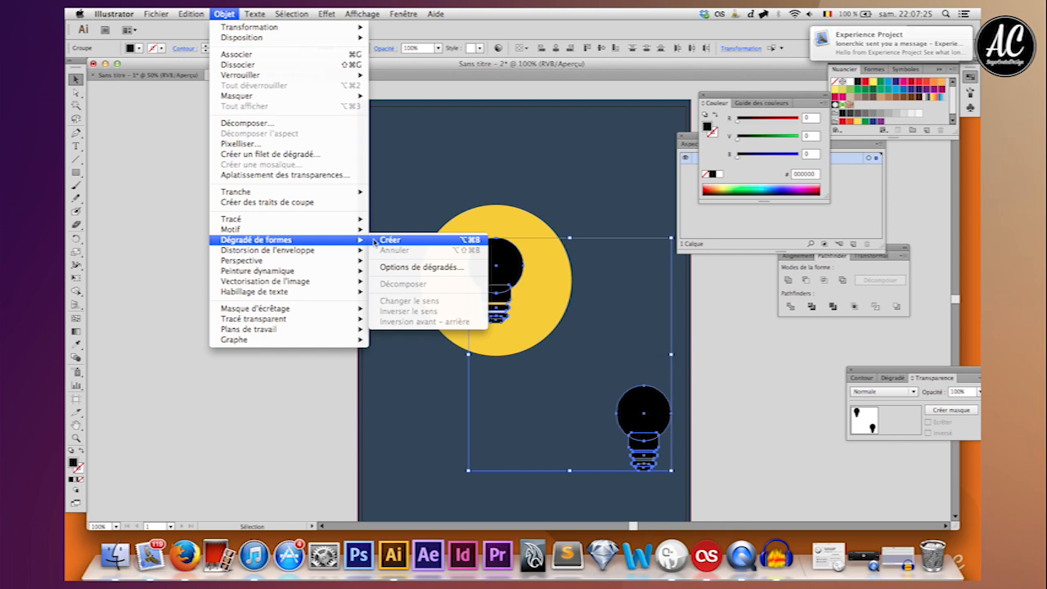
{"action": "left_click", "coordinate": [421, 266]}
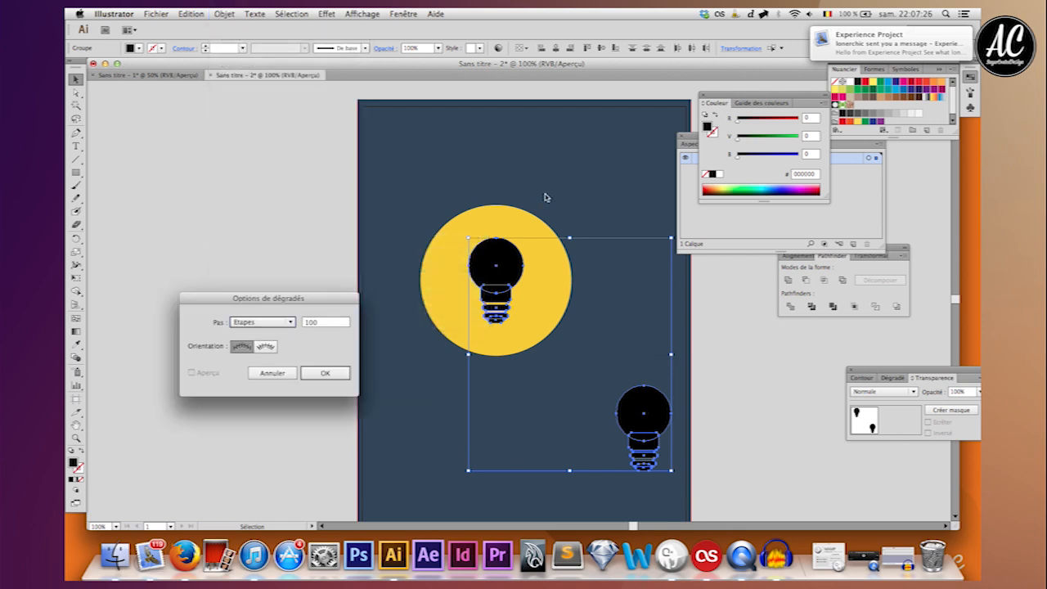
{"action": "left_click", "coordinate": [278, 373]}
{"action": "left_click", "coordinate": [191, 14]}
{"action": "mouse_move", "coordinate": [214, 14]}
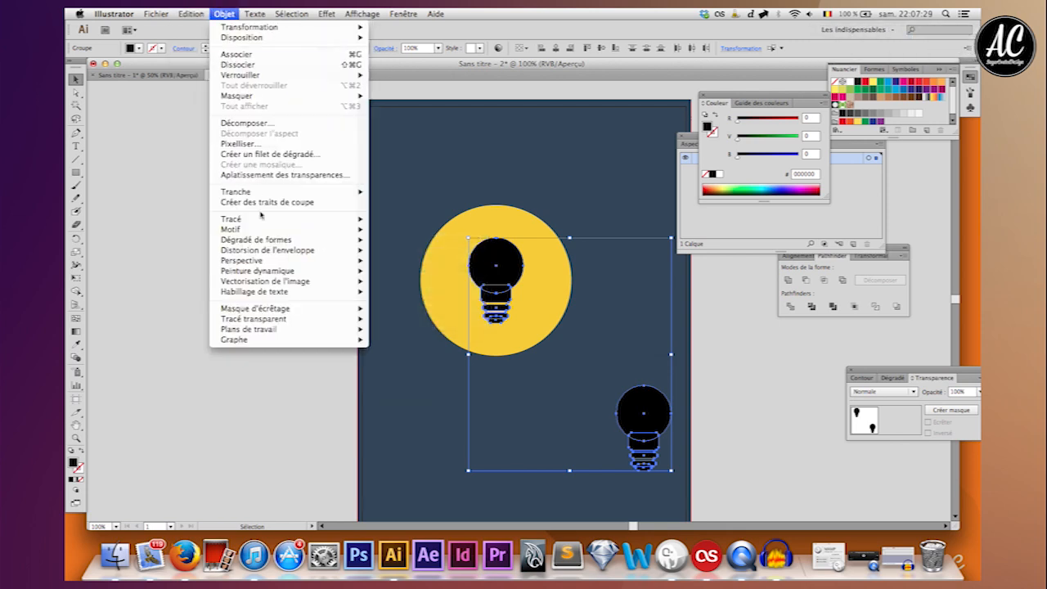
{"action": "left_click", "coordinate": [390, 240]}
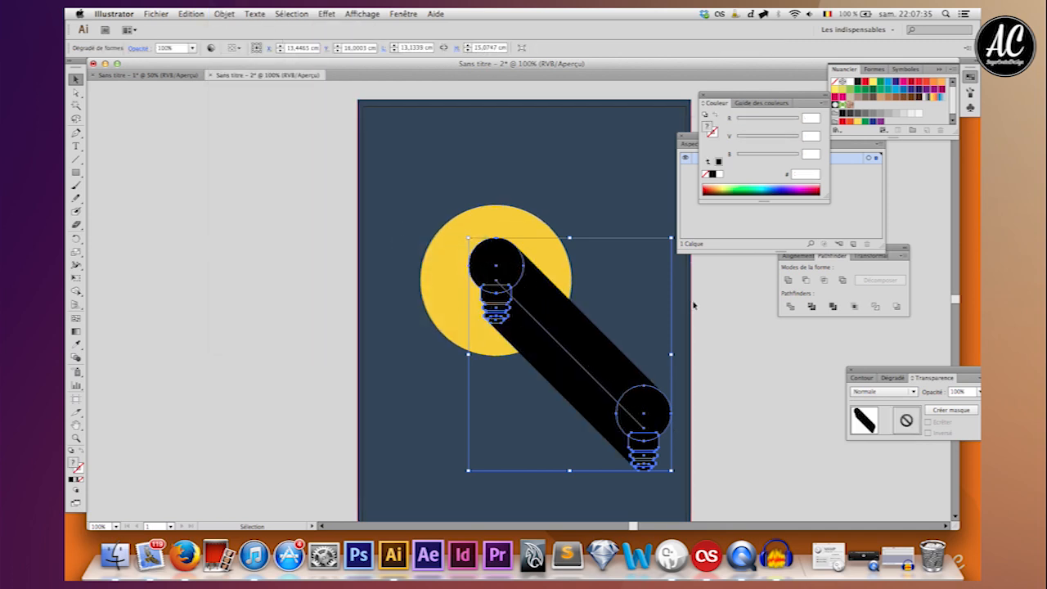
Step: Send the long black shadow blend backward so it sits behind the white light bulb
{"action": "right_click", "coordinate": [570, 343]}
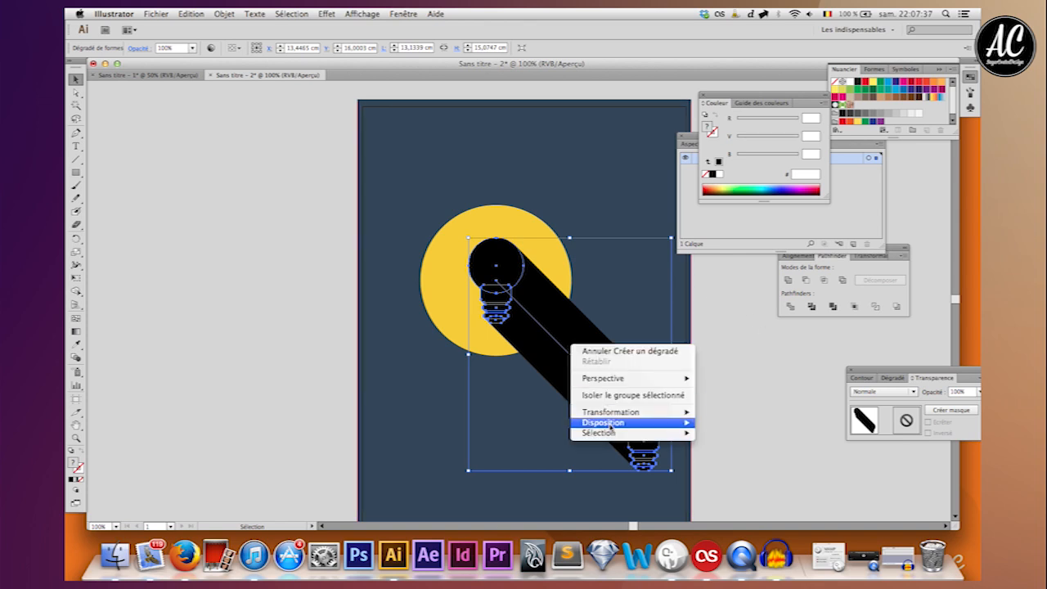
{"action": "mouse_move", "coordinate": [612, 423]}
{"action": "left_click", "coordinate": [727, 442]}
{"action": "left_click", "coordinate": [688, 368]}
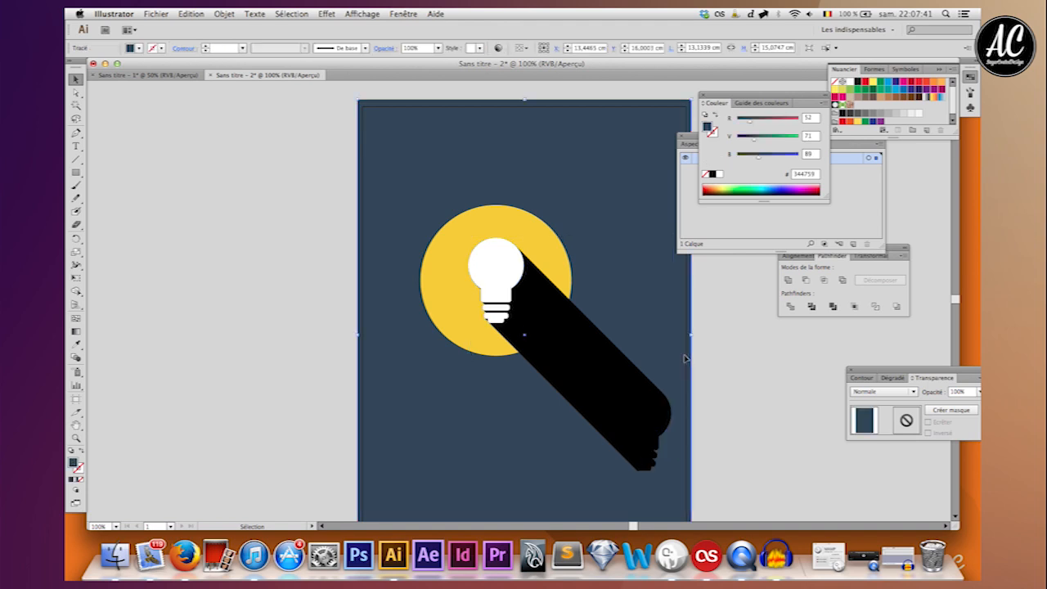
Step: Select the shadow blend and place the transparency settings directly beneath the Pathfinder options
{"action": "left_click", "coordinate": [554, 308]}
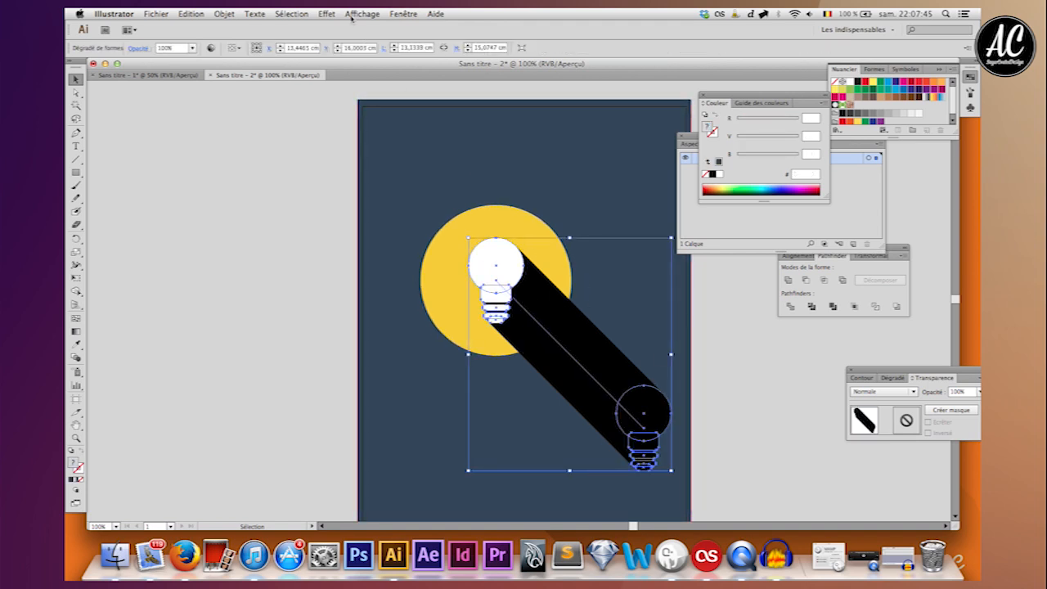
{"action": "left_click", "coordinate": [403, 14]}
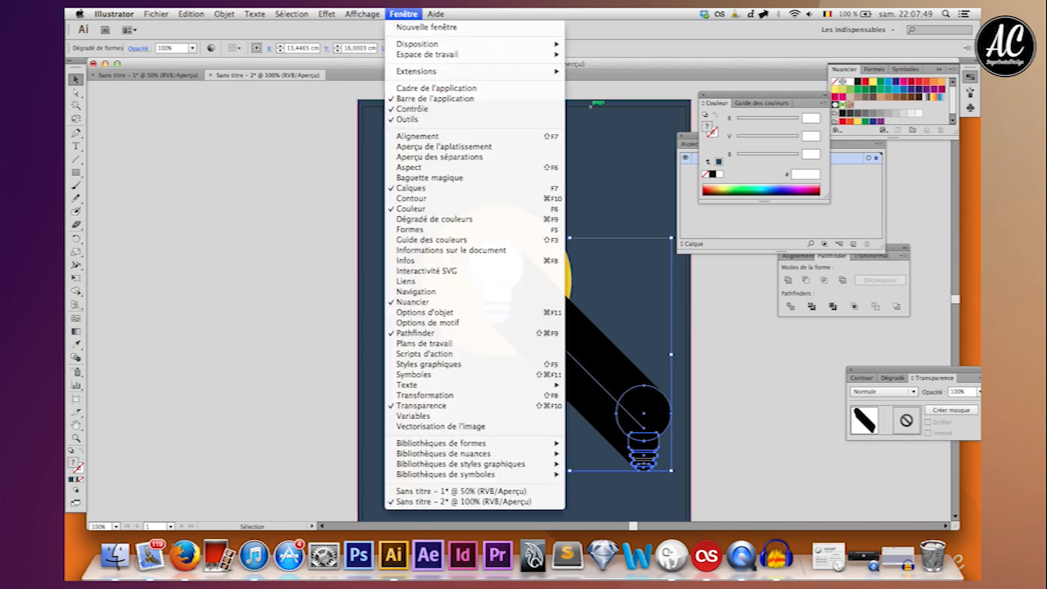
{"action": "left_click", "coordinate": [968, 376]}
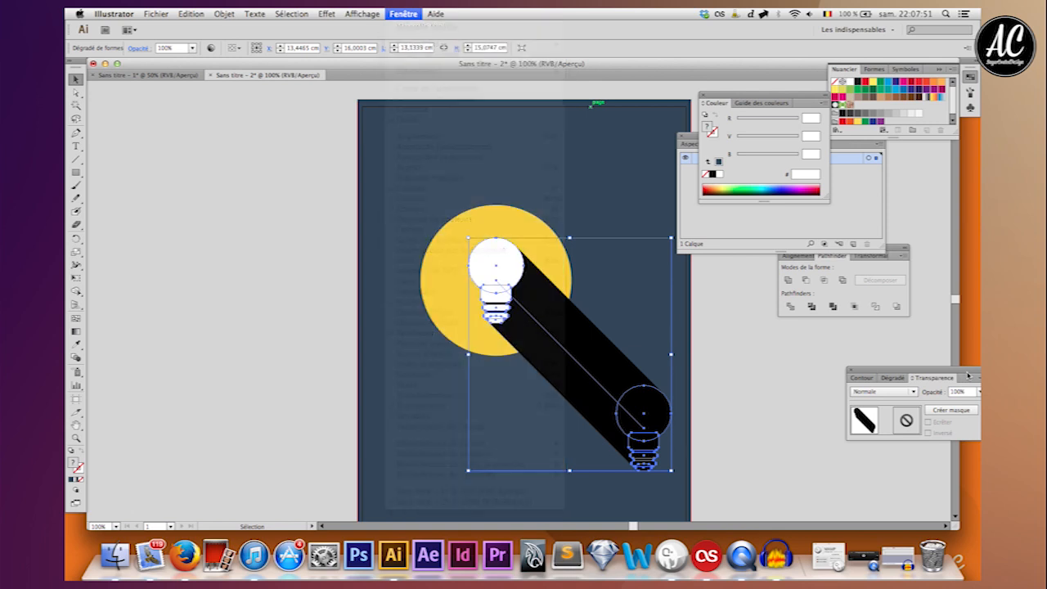
{"action": "left_click_drag", "start_coordinate": [969, 377], "coordinate": [890, 327]}
Step: Set the shadow blend to the Lumière tamisée blending mode with 30% opacity
{"action": "left_click", "coordinate": [815, 342]}
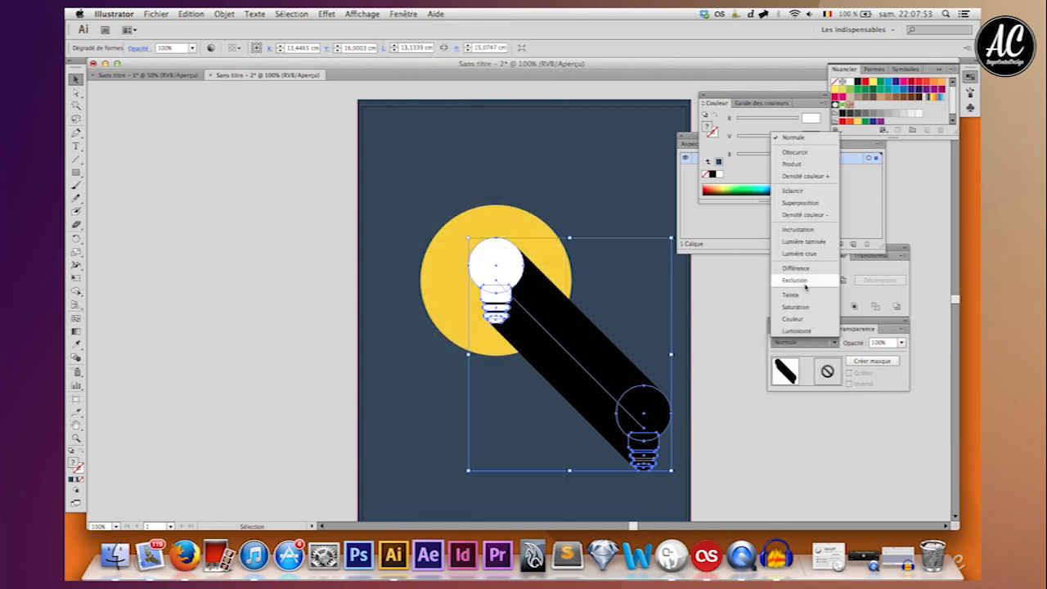
{"action": "left_click", "coordinate": [802, 242]}
{"action": "left_click", "coordinate": [887, 346]}
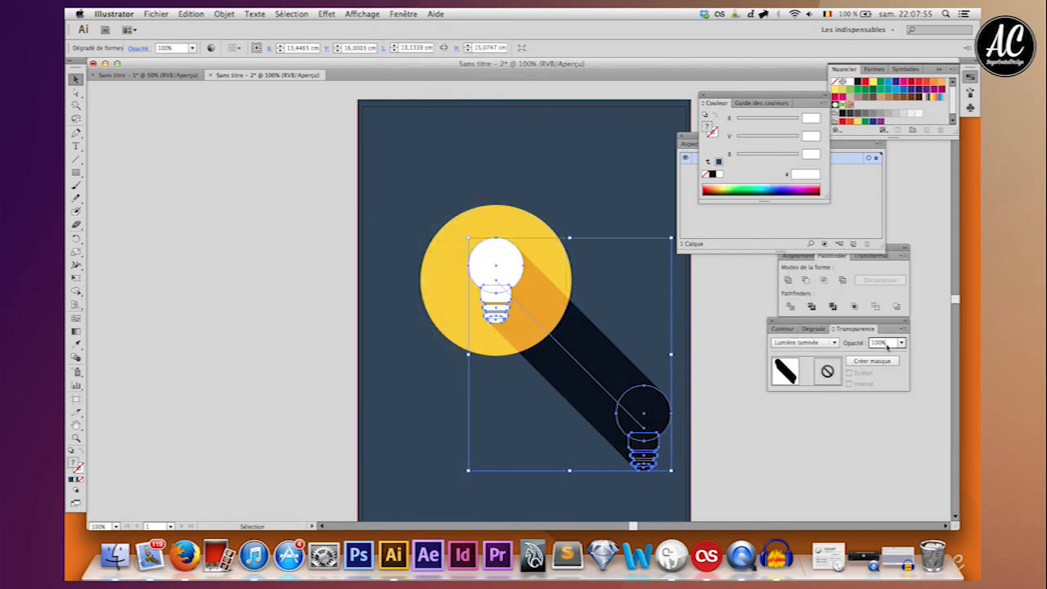
{"action": "type", "text": "30"}
{"action": "key", "text": "Return"}
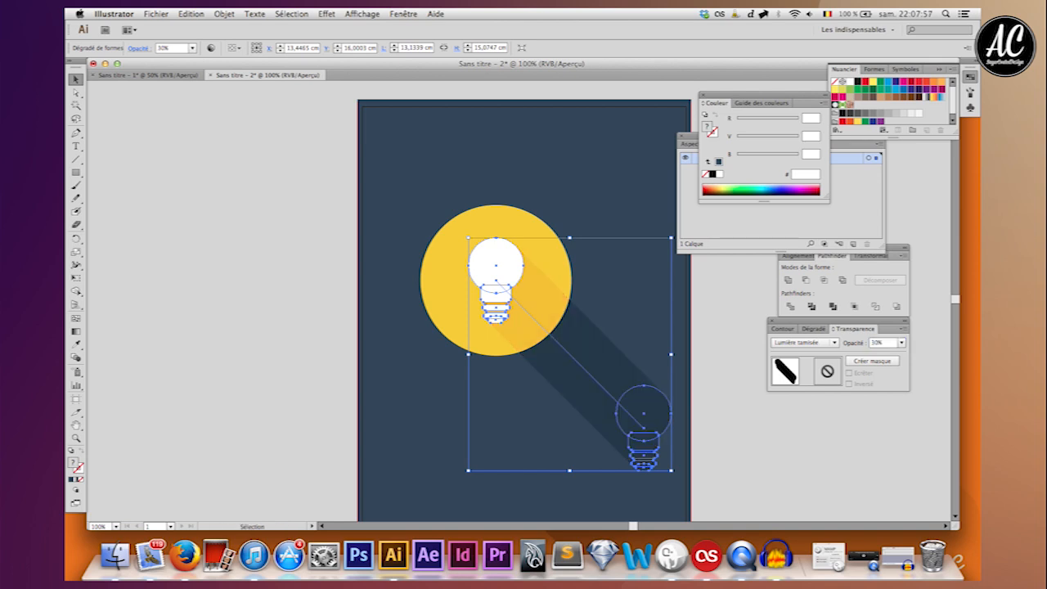
{"action": "left_click", "coordinate": [769, 449]}
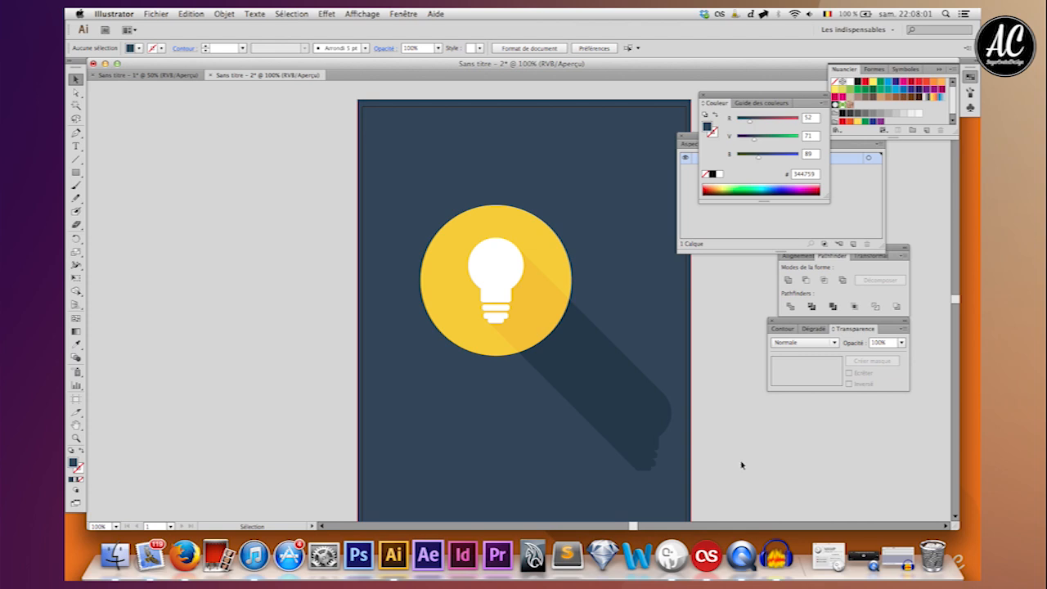
Step: Turn the bulb shadow blend into a compound shape and expand it into one single path
{"action": "left_click", "coordinate": [659, 410]}
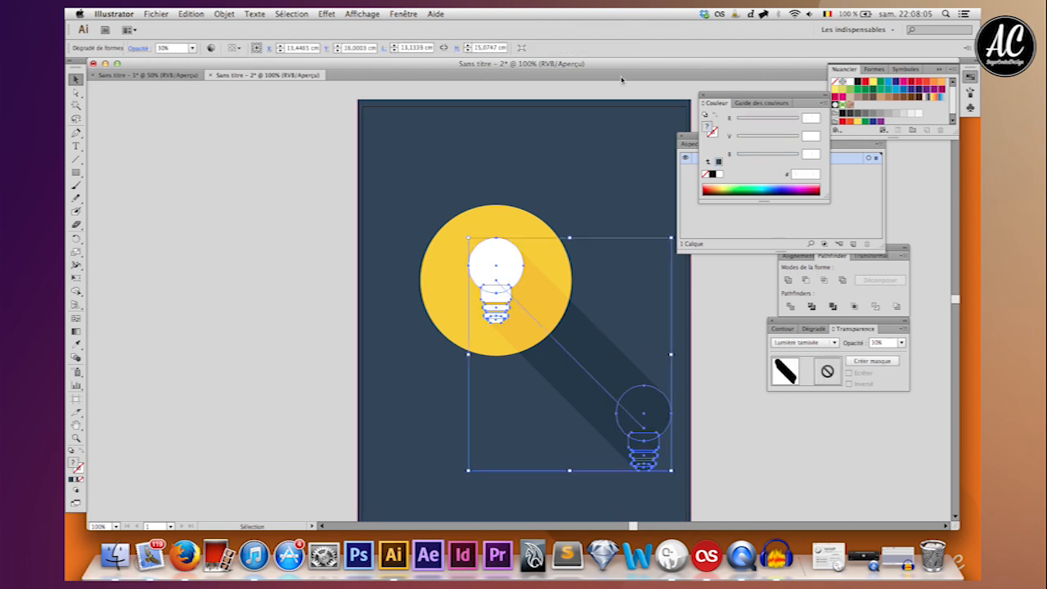
{"action": "left_click", "coordinate": [362, 14]}
{"action": "key", "text": "Escape"}
{"action": "left_click", "coordinate": [902, 258]}
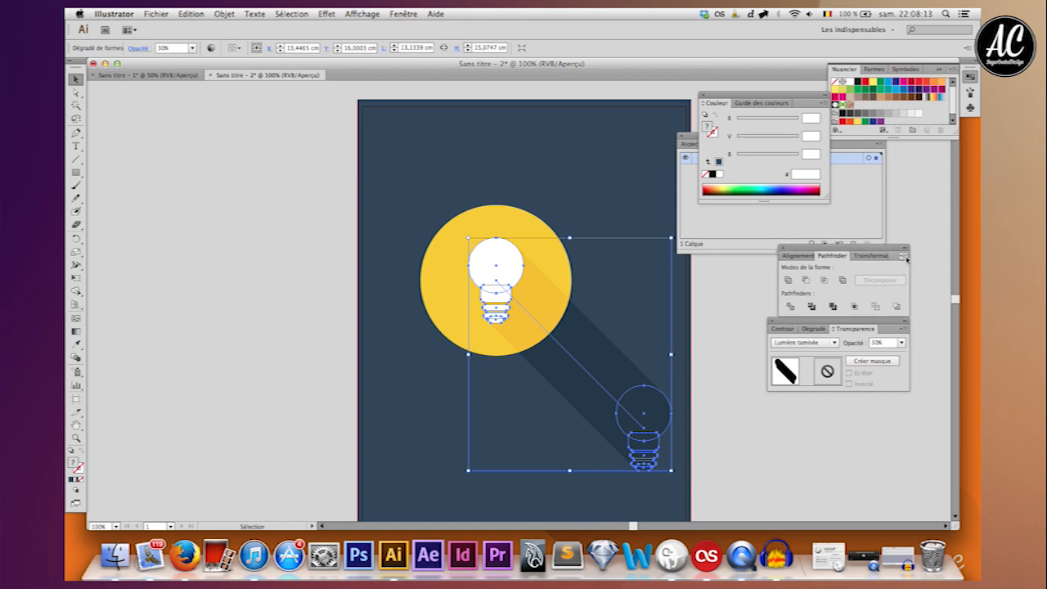
{"action": "left_click", "coordinate": [904, 258]}
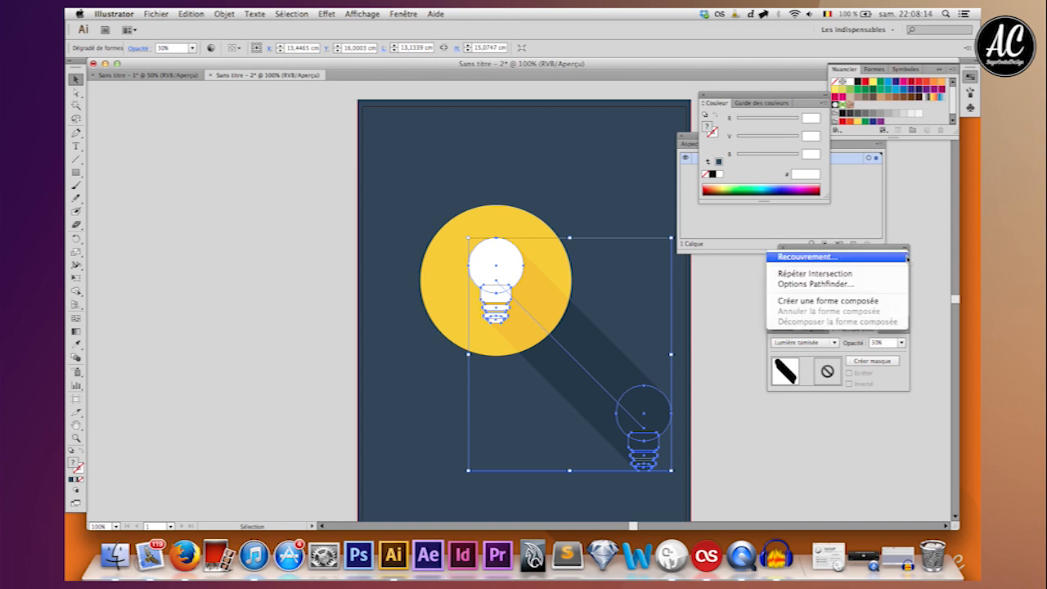
{"action": "left_click", "coordinate": [863, 302]}
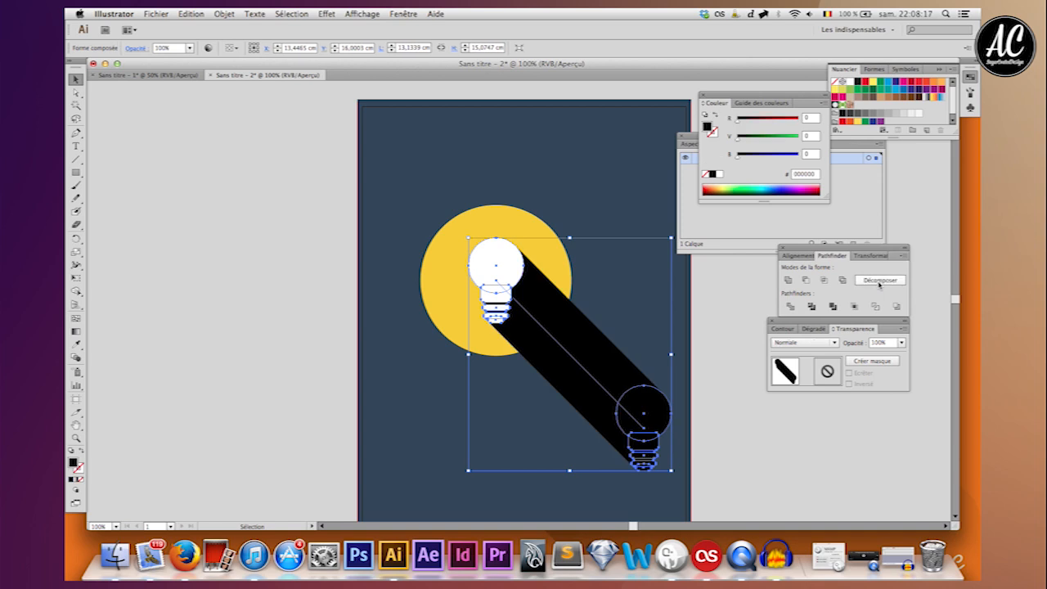
{"action": "left_click", "coordinate": [879, 281]}
{"action": "key", "text": "a"}
{"action": "key", "text": "v"}
Step: Apply the Lumière tamisée blending mode and 30% opacity to the expanded bulb shadow path
{"action": "left_click", "coordinate": [805, 342]}
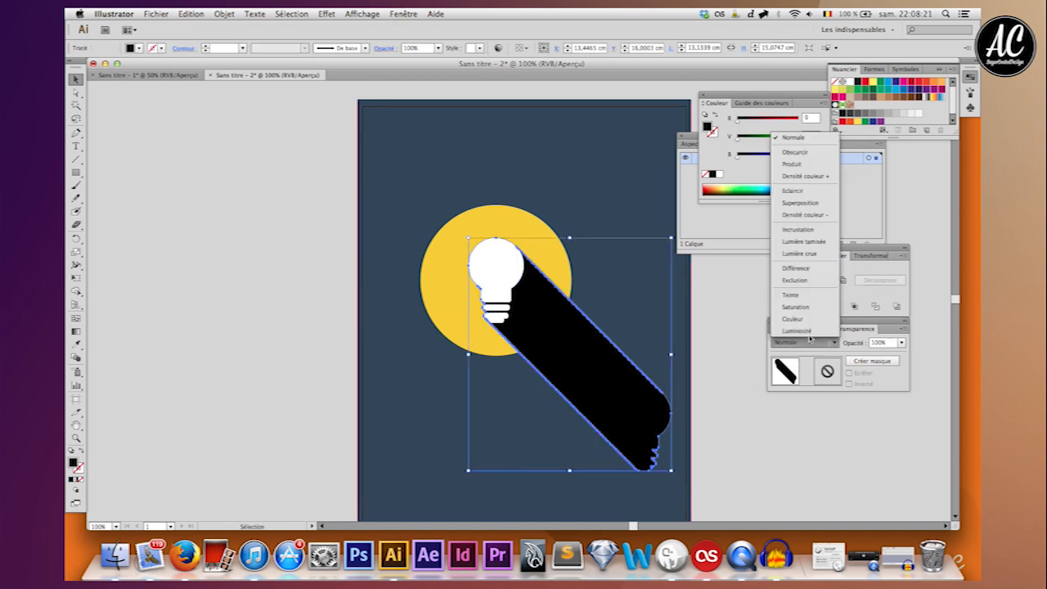
{"action": "left_click", "coordinate": [802, 242]}
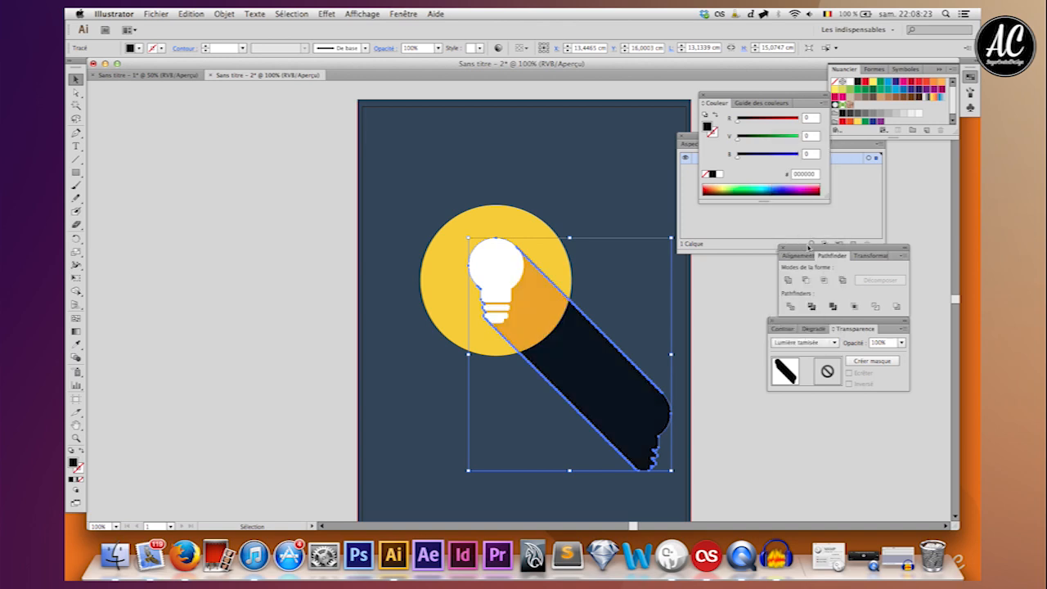
{"action": "left_click", "coordinate": [889, 343]}
{"action": "type", "text": "30"}
{"action": "key", "text": "Return"}
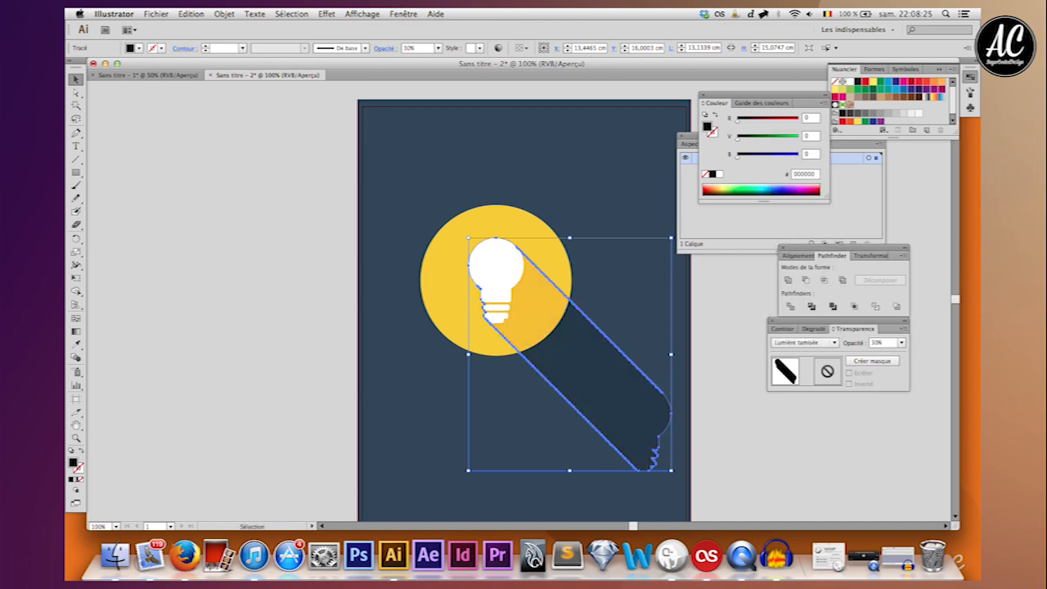
{"action": "left_click", "coordinate": [826, 425]}
Step: Duplicate the yellow circle in place and intersect the copy with the bulb shadow, trimming the shadow to the circle
{"action": "left_click", "coordinate": [573, 367]}
{"action": "left_click", "coordinate": [454, 320]}
{"action": "key", "text": "a"}
{"action": "key", "text": "v"}
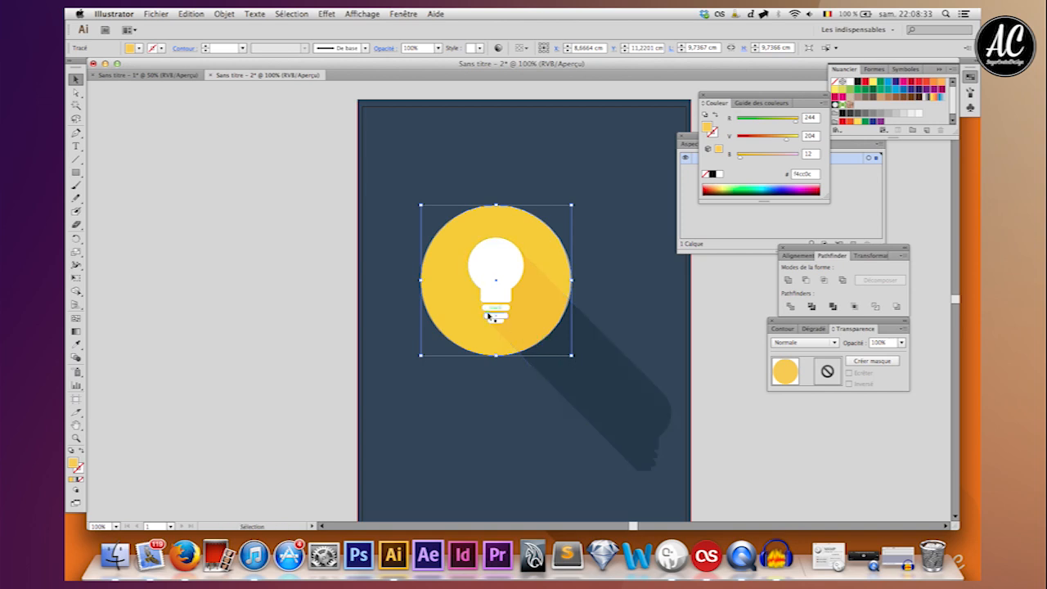
{"action": "left_click", "coordinate": [620, 375], "text": "shift"}
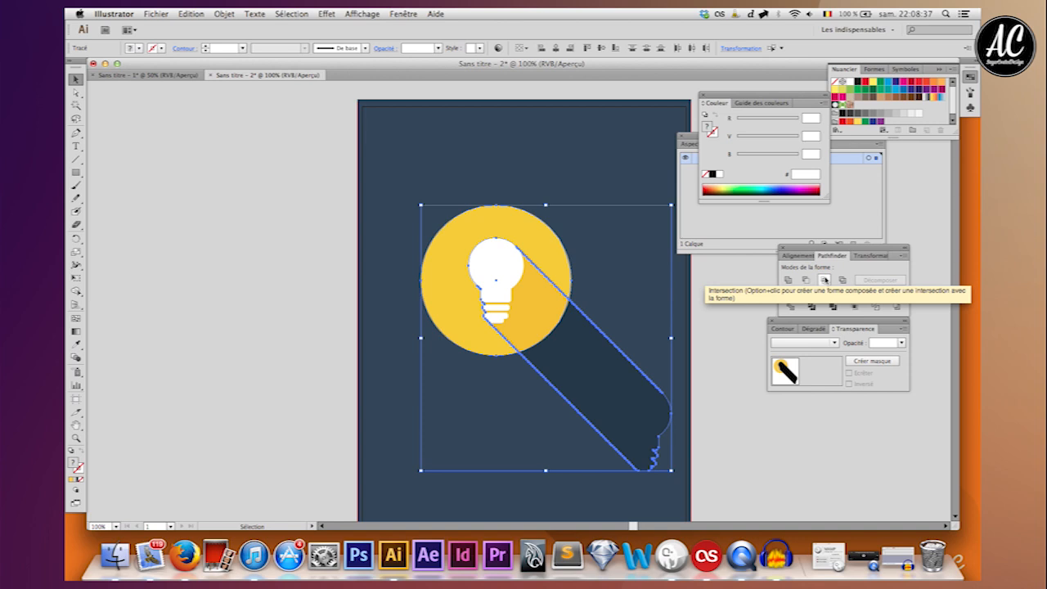
{"action": "left_click", "coordinate": [824, 280]}
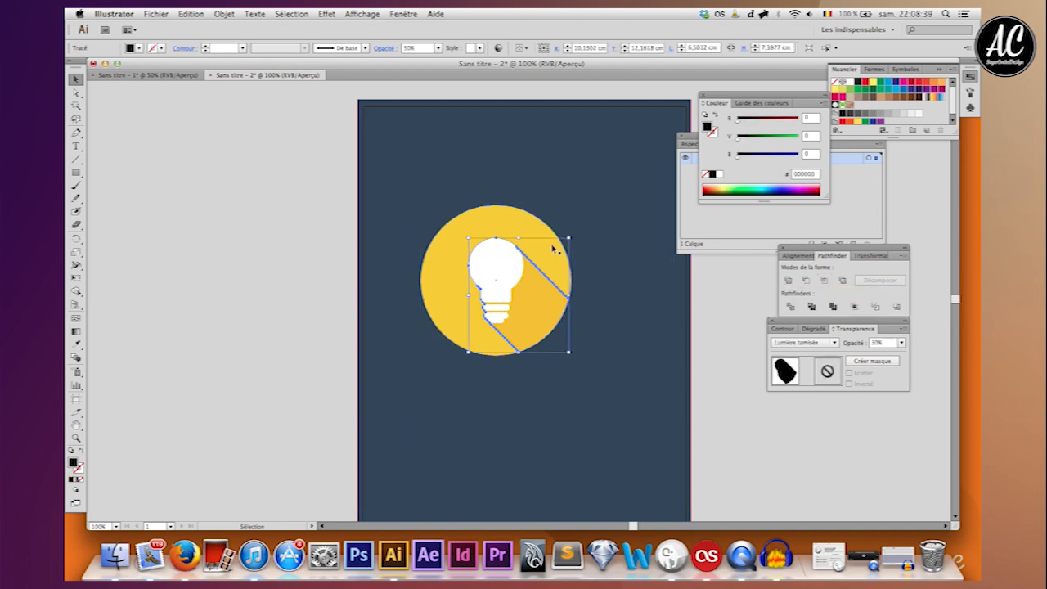
Step: Try an opacity of 50% on the trimmed bulb shadow inside the yellow circle
{"action": "left_click", "coordinate": [255, 307]}
{"action": "left_click", "coordinate": [515, 299]}
{"action": "left_click_drag", "start_coordinate": [884, 343], "coordinate": [788, 345]}
{"action": "type", "text": "50"}
{"action": "key", "text": "Return"}
{"action": "left_click", "coordinate": [757, 468]}
Step: Set the trimmed bulb shadow's opacity to 40%
{"action": "left_click", "coordinate": [567, 329]}
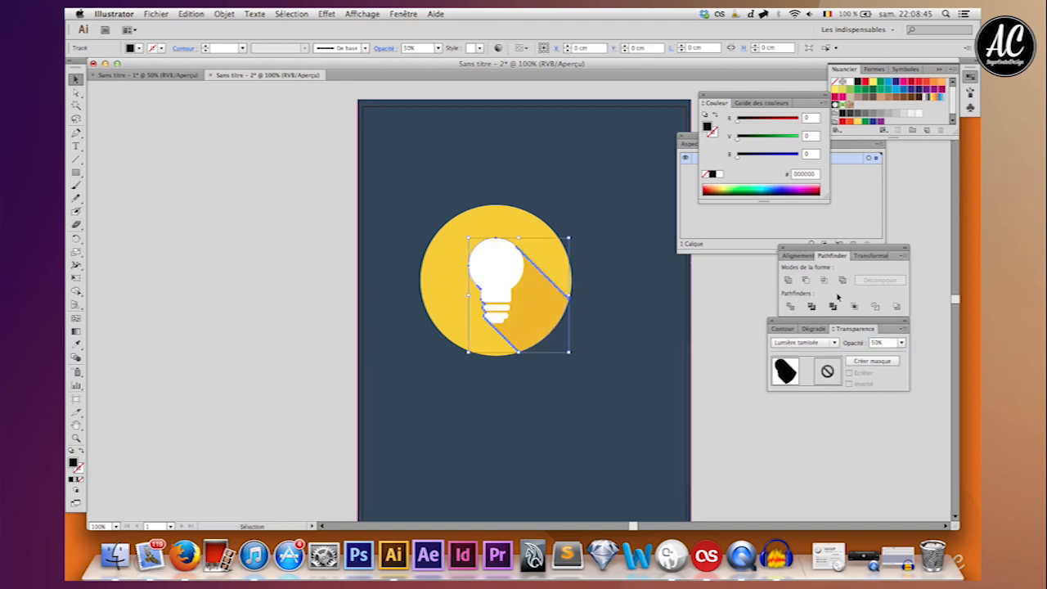
{"action": "left_click_drag", "start_coordinate": [886, 344], "coordinate": [818, 344]}
{"action": "type", "text": "40"}
{"action": "key", "text": "Return"}
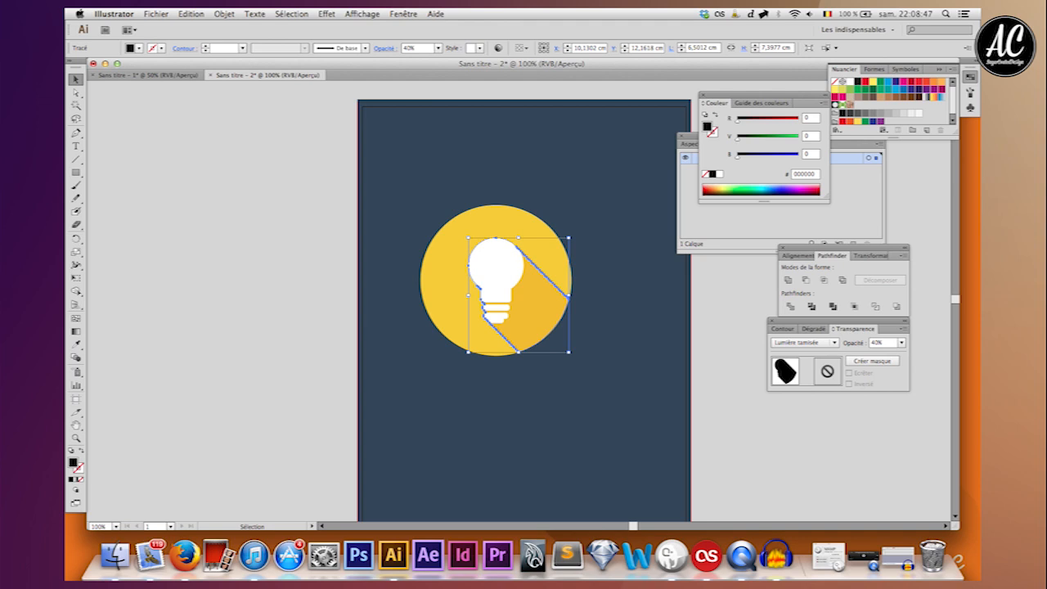
{"action": "left_click", "coordinate": [764, 395]}
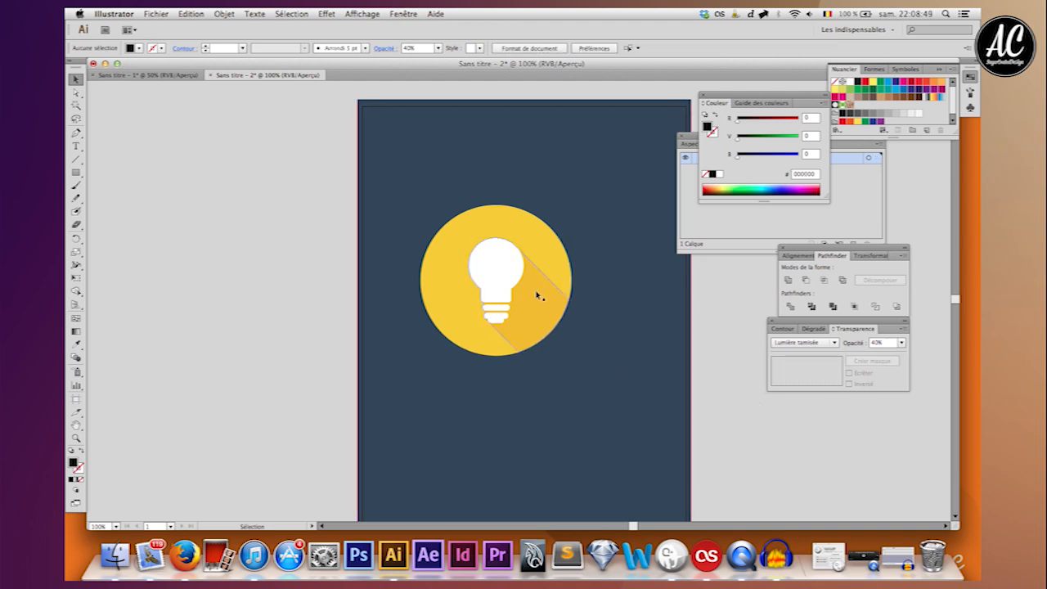
Step: Duplicate the yellow circle in place and put another copy diagonally down to the right, overlapping the artboard's right edge
{"action": "left_click", "coordinate": [495, 281]}
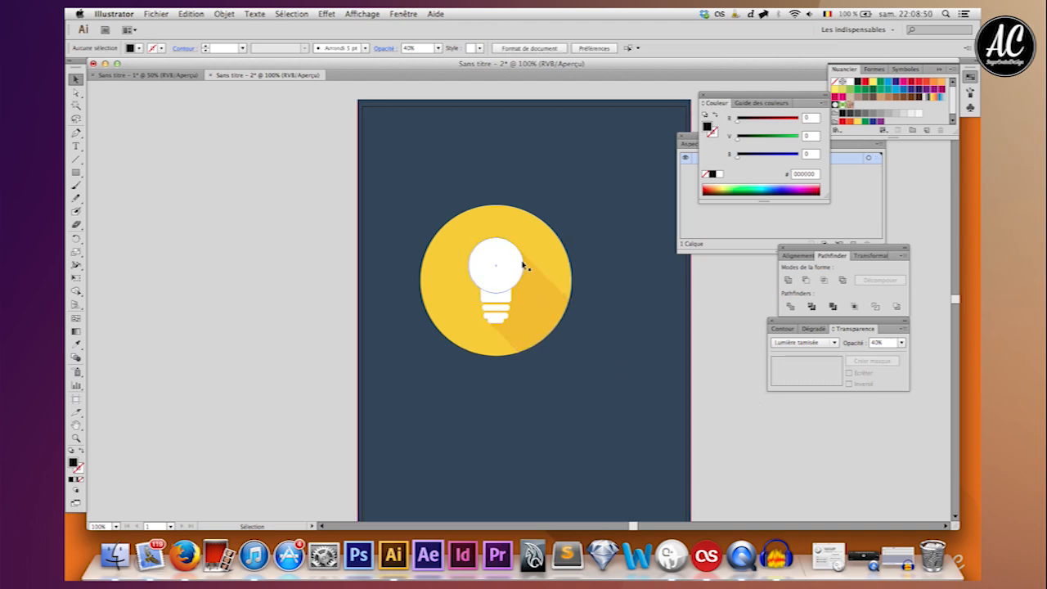
{"action": "left_click", "coordinate": [455, 292]}
{"action": "key", "text": "a"}
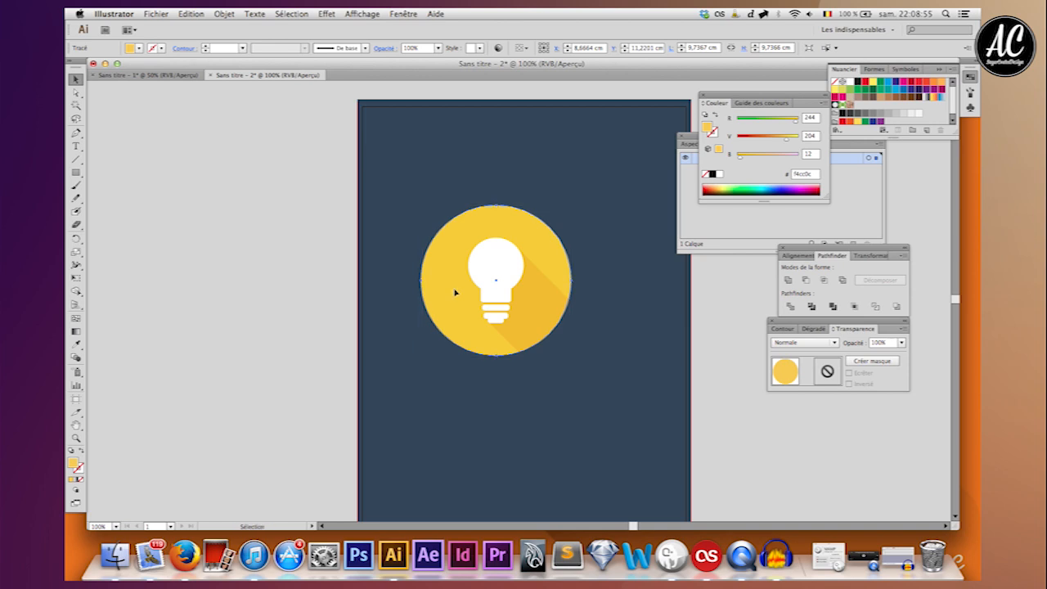
{"action": "key", "text": "v"}
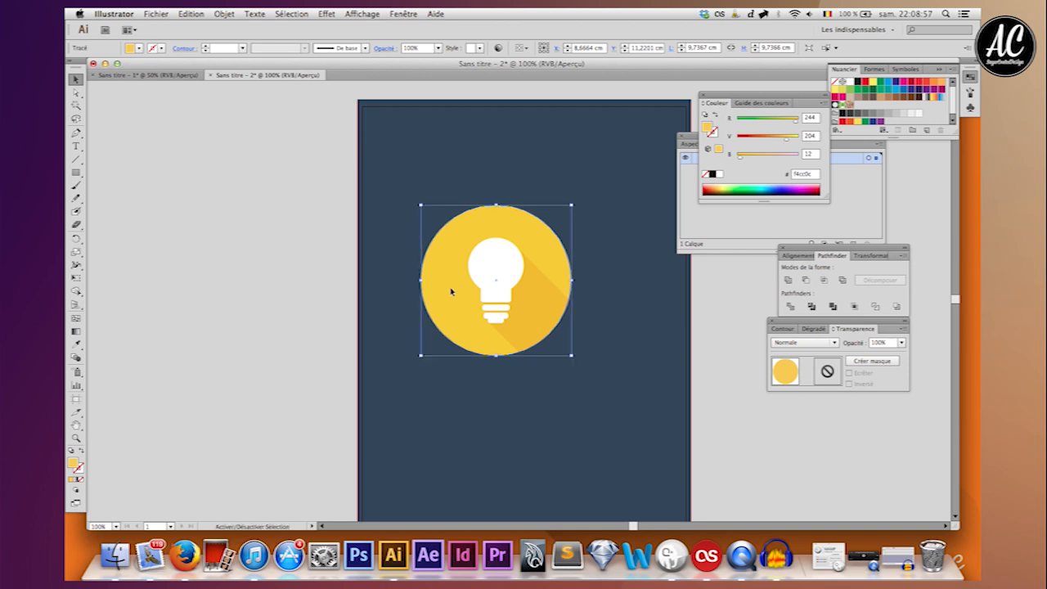
{"action": "key", "text": "super+shift+a"}
{"action": "left_click", "coordinate": [469, 325]}
{"action": "left_click_drag", "start_coordinate": [460, 303], "coordinate": [715, 566]}
{"action": "left_click", "coordinate": [712, 372]}
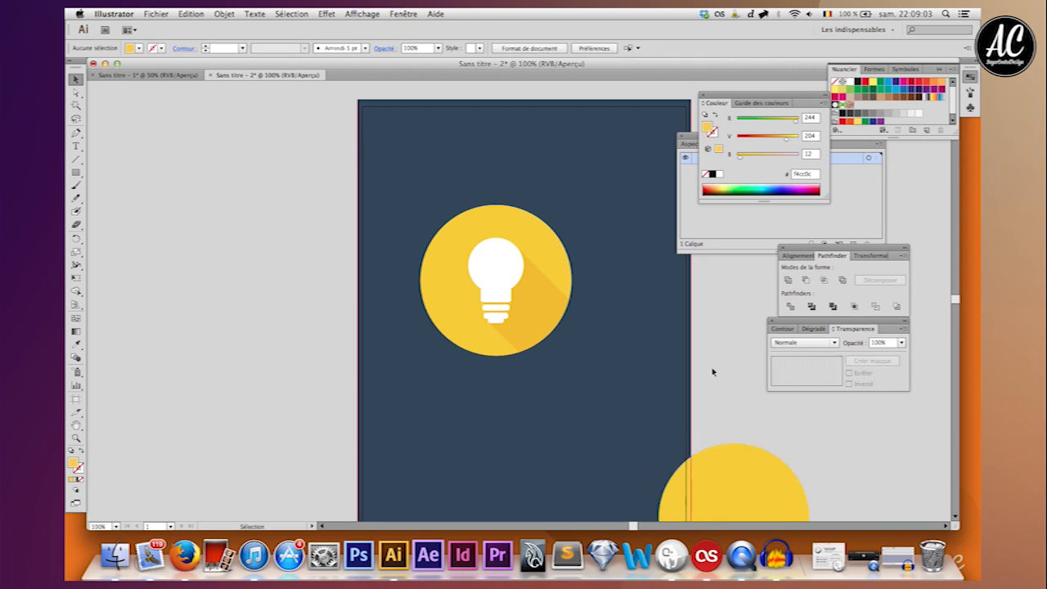
Step: Create a blend between the yellow circle behind the bulb and its copy at the artboard's right edge
{"action": "left_click", "coordinate": [434, 285]}
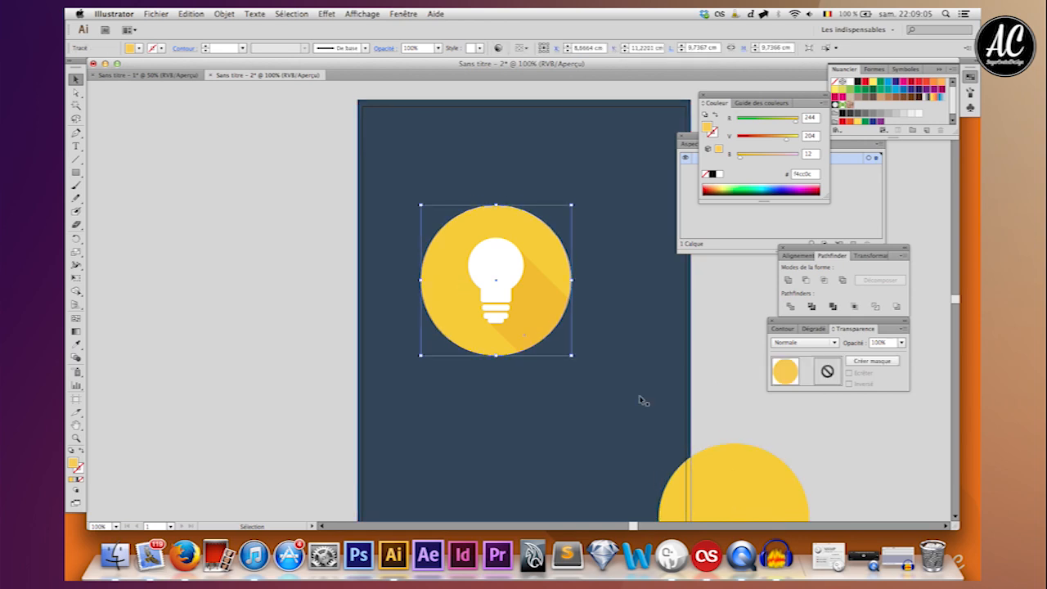
{"action": "scroll", "coordinate": [671, 425], "scroll_direction": "down", "scroll_amount": 1}
{"action": "left_click", "coordinate": [745, 483], "text": "shift"}
{"action": "left_click", "coordinate": [224, 14]}
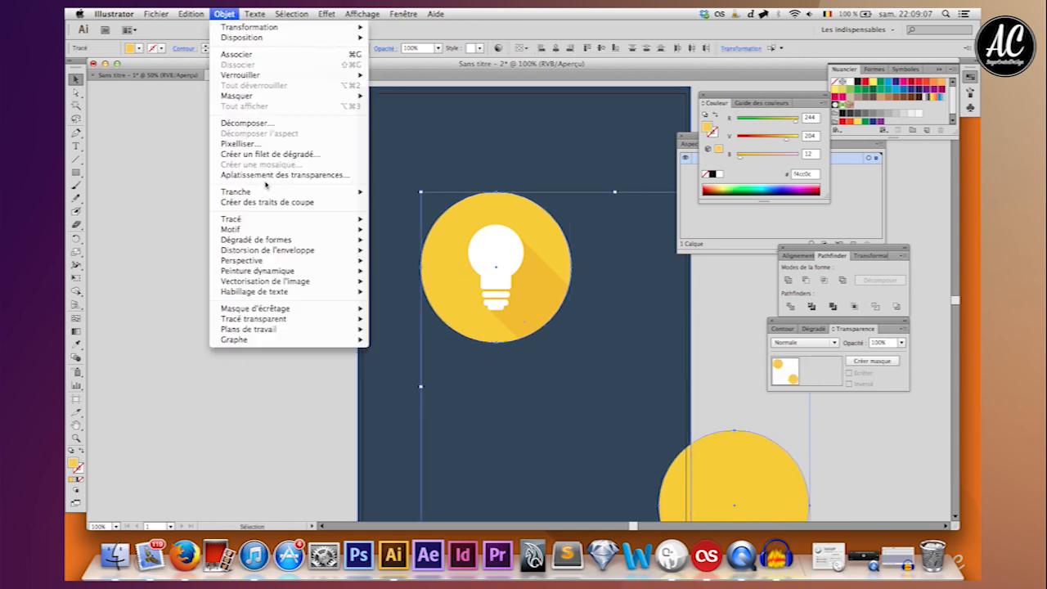
{"action": "mouse_move", "coordinate": [298, 240]}
{"action": "left_click", "coordinate": [390, 239]}
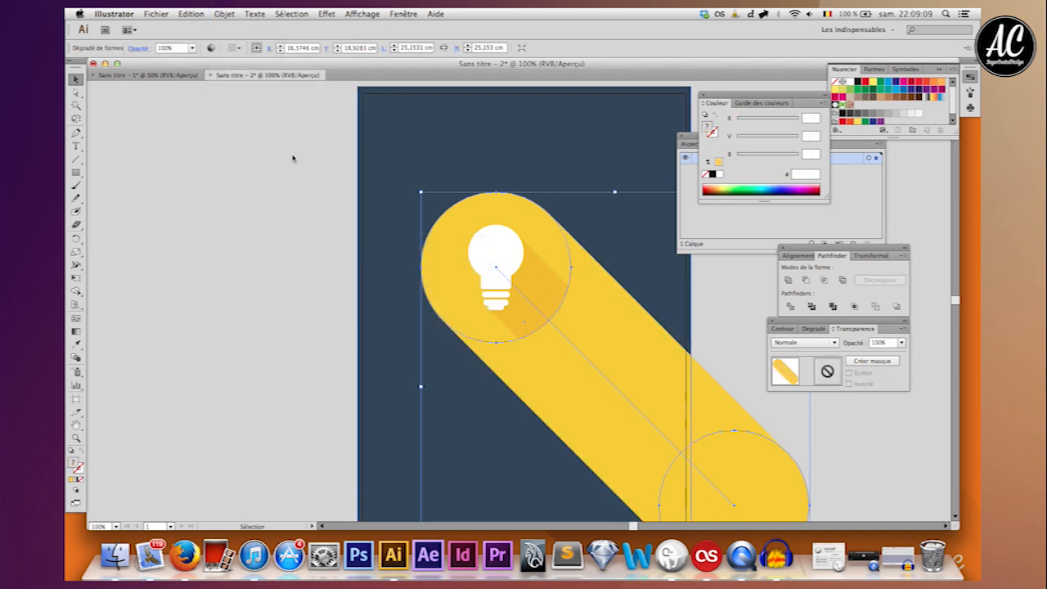
Step: Fill the diagonal circle blend with black
{"action": "scroll", "coordinate": [726, 287], "scroll_direction": "down", "scroll_amount": 2}
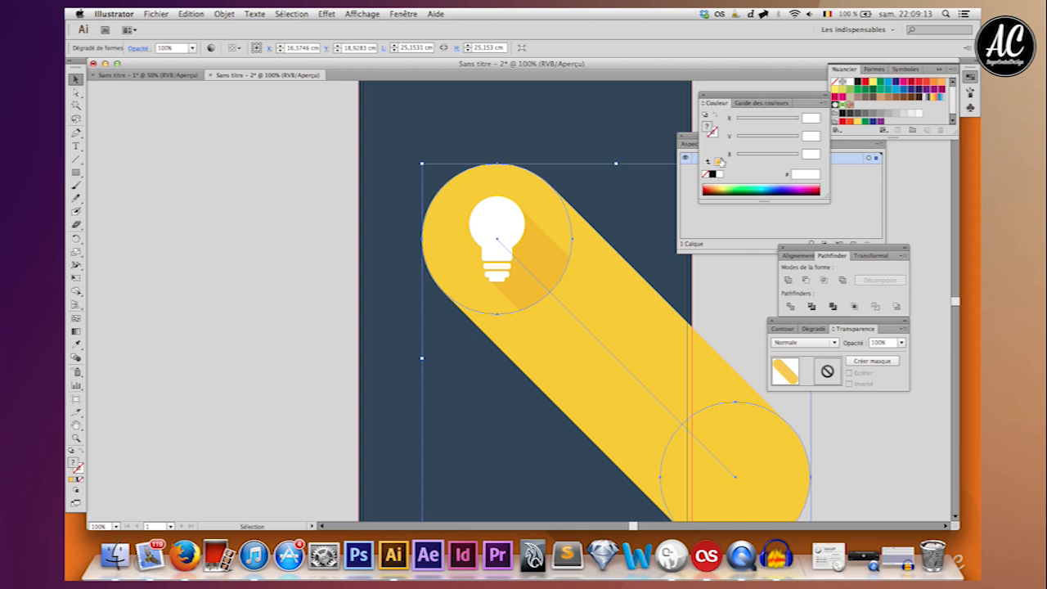
{"action": "left_click", "coordinate": [712, 174]}
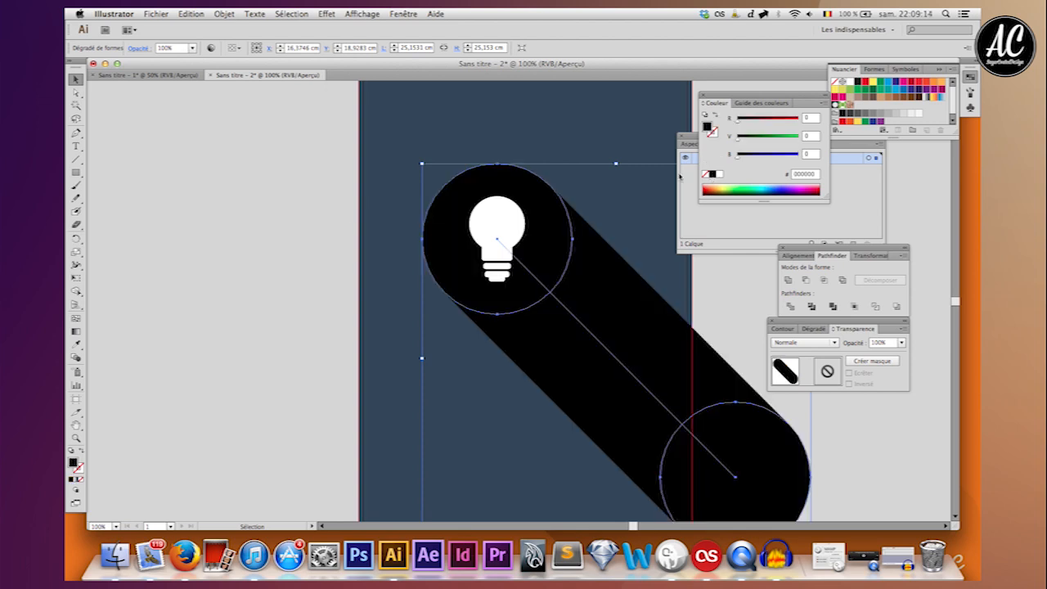
{"action": "left_click", "coordinate": [240, 219]}
Step: Send the black circle blend to the very back of the stacking order (Arrière-plan)
{"action": "right_click", "coordinate": [486, 308]}
{"action": "left_click", "coordinate": [643, 334]}
{"action": "left_click", "coordinate": [642, 334]}
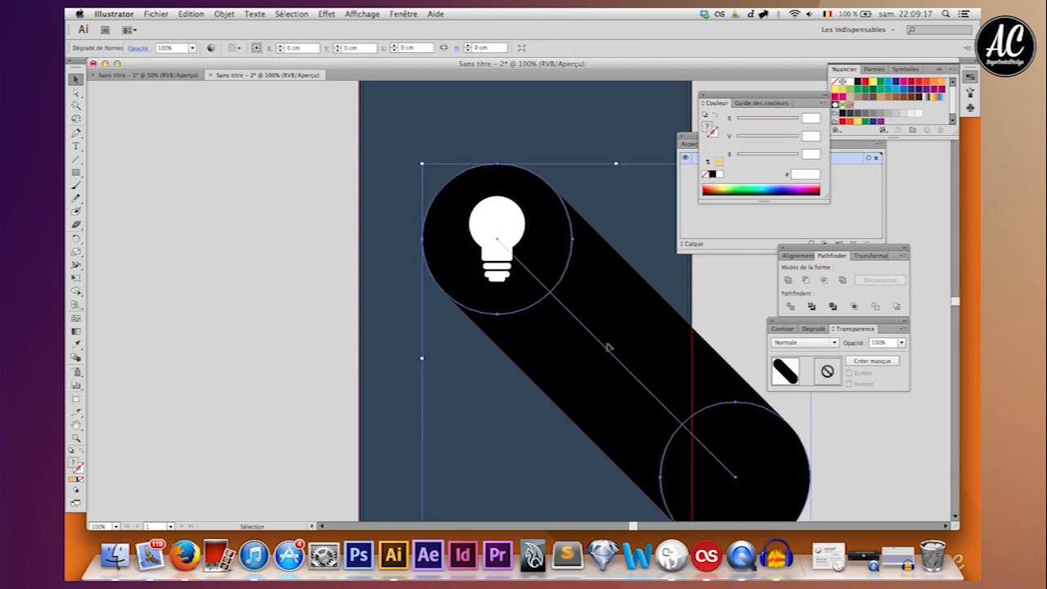
{"action": "right_click", "coordinate": [650, 360]}
{"action": "mouse_move", "coordinate": [747, 440]}
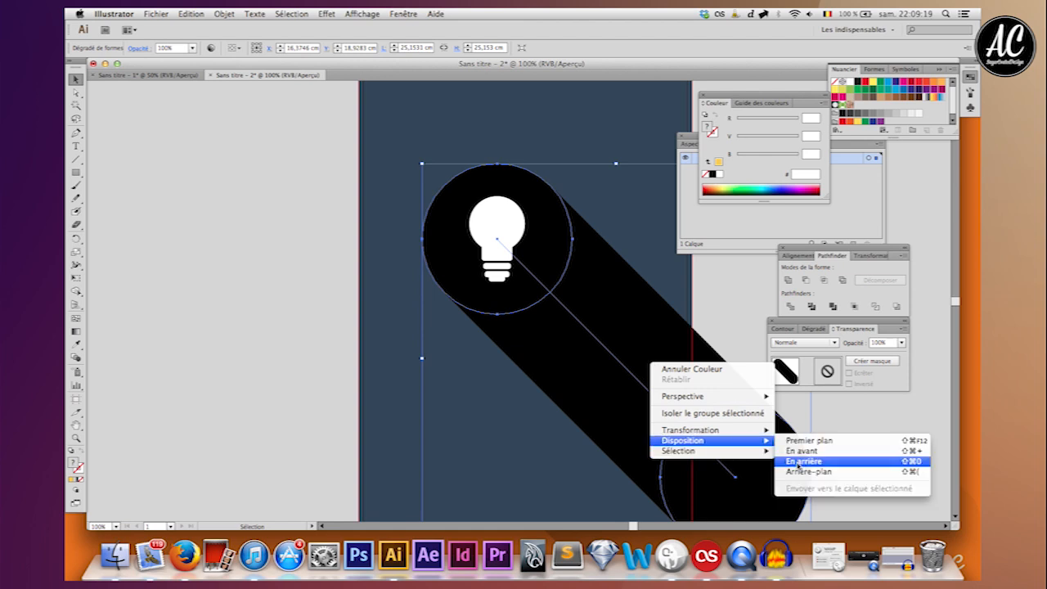
{"action": "left_click", "coordinate": [806, 472]}
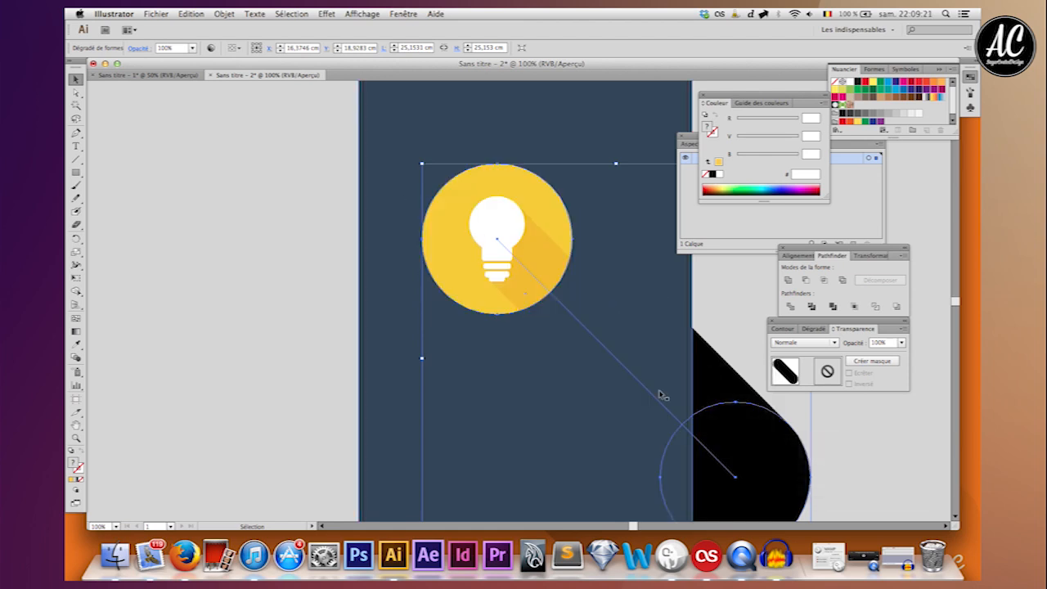
Step: Send the dark blue background rectangle to the very back, behind the black diagonal circle blend
{"action": "right_click", "coordinate": [712, 428]}
{"action": "mouse_move", "coordinate": [763, 507]}
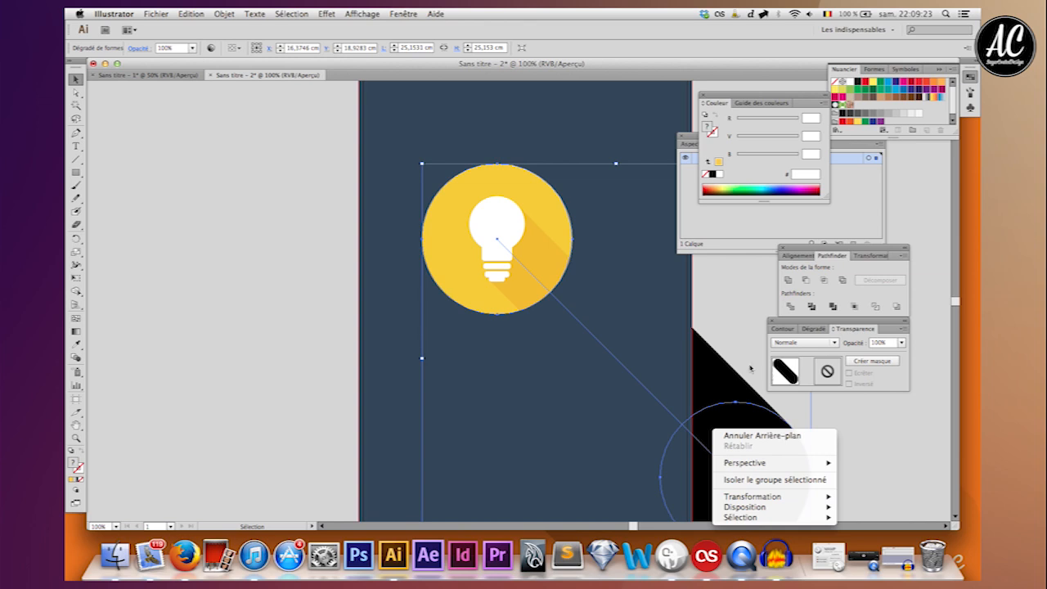
{"action": "left_click", "coordinate": [743, 360]}
{"action": "left_click", "coordinate": [406, 305]}
{"action": "right_click", "coordinate": [417, 346]}
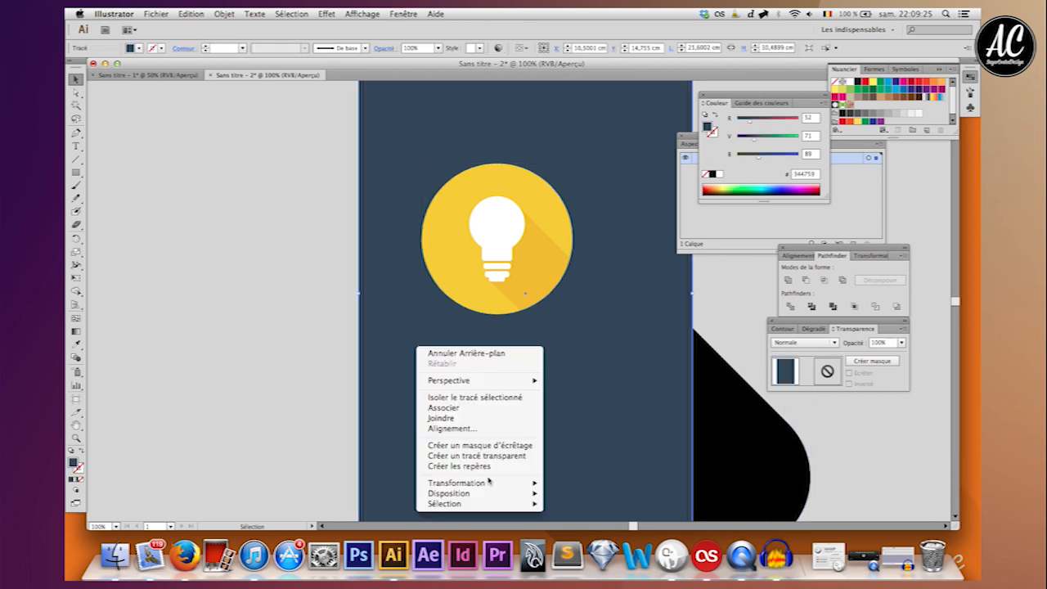
{"action": "mouse_move", "coordinate": [495, 494]}
{"action": "left_click", "coordinate": [621, 506]}
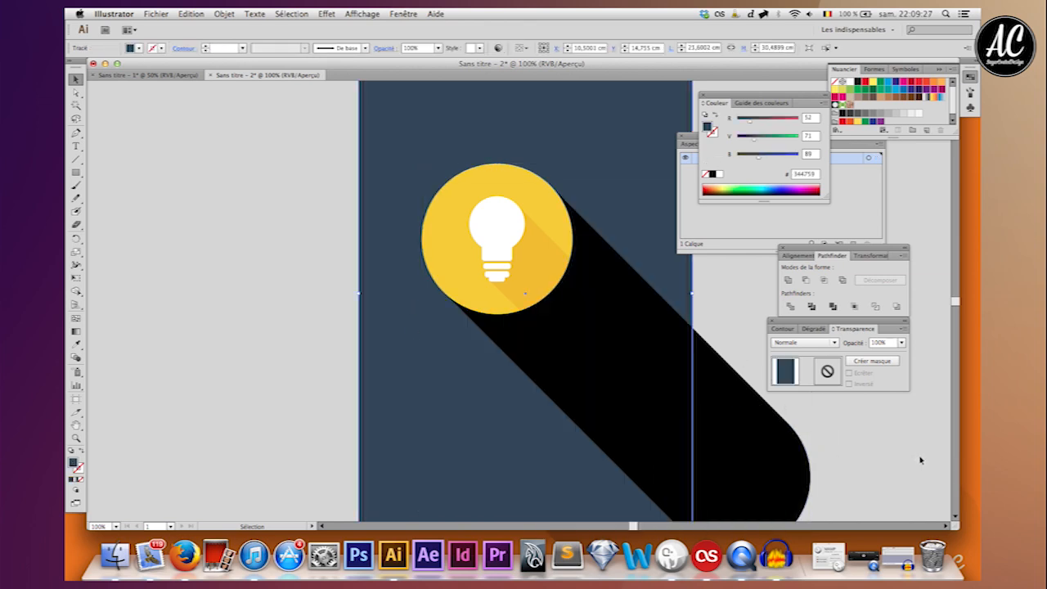
Step: Set the black circle blend's blending mode to Lumière tamisée and its opacity to 20%
{"action": "left_click", "coordinate": [792, 456]}
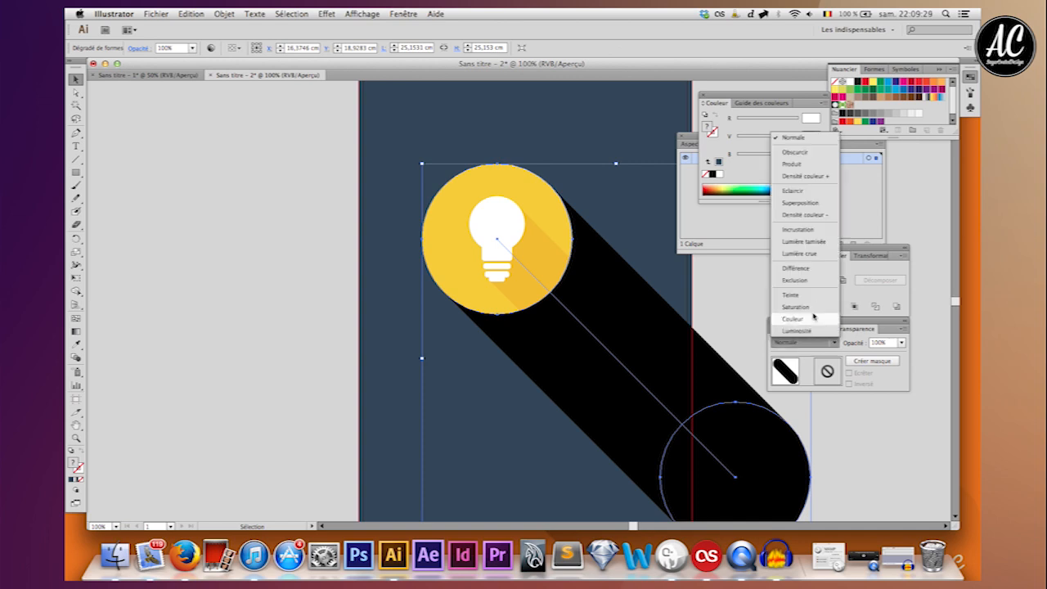
{"action": "left_click", "coordinate": [808, 241]}
{"action": "left_click", "coordinate": [883, 342]}
{"action": "type", "text": "30"}
{"action": "key", "text": "Return"}
{"action": "left_click", "coordinate": [886, 343]}
{"action": "type", "text": "20"}
{"action": "key", "text": "Return"}
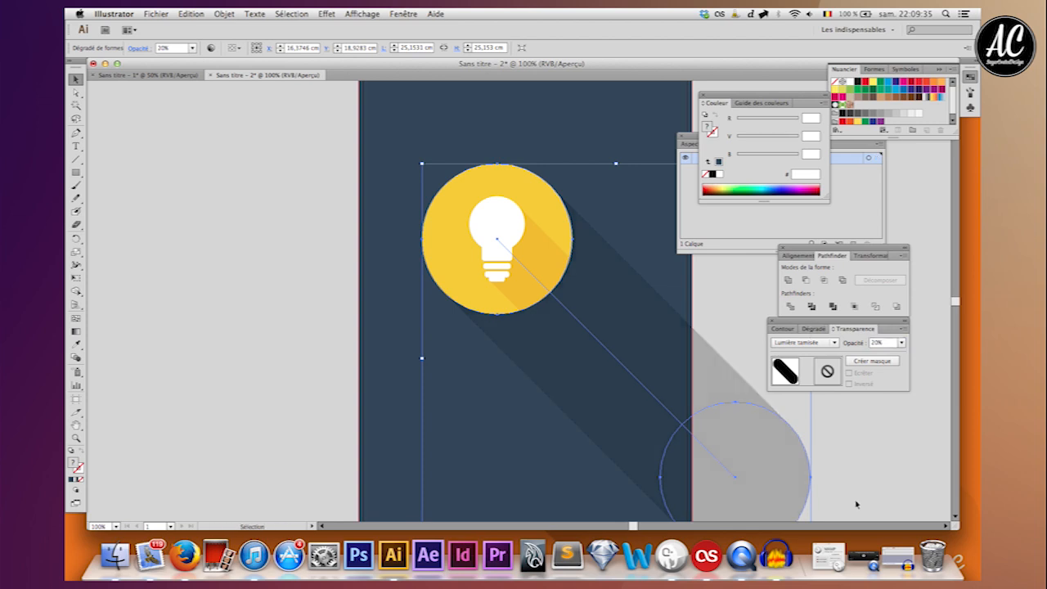
Step: Reduce the opacity of the circle's diagonal shadow blend to 10% and deselect it
{"action": "left_click", "coordinate": [857, 505]}
{"action": "left_click", "coordinate": [683, 384]}
{"action": "left_click", "coordinate": [890, 343]}
{"action": "type", "text": "10"}
{"action": "key", "text": "Return"}
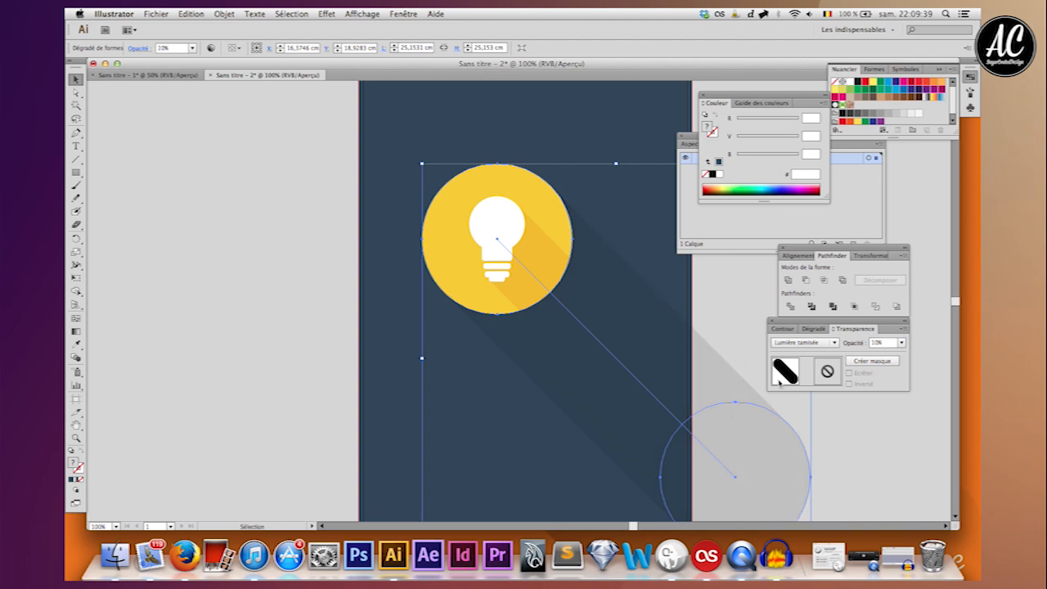
{"action": "left_click", "coordinate": [859, 439]}
{"action": "scroll", "coordinate": [859, 439], "scroll_direction": "down", "scroll_amount": 2}
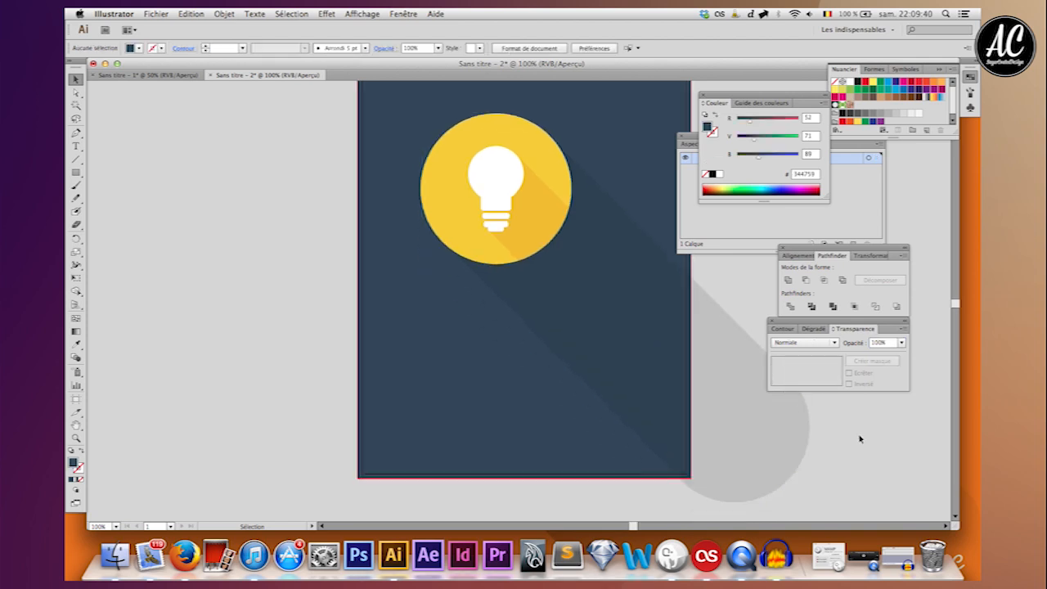
{"action": "scroll", "coordinate": [752, 422], "scroll_direction": "up", "scroll_amount": 2}
Step: Isolate the shadow blend, set its lower end circle's opacity to 20%, and leave isolation mode
{"action": "left_click", "coordinate": [752, 423]}
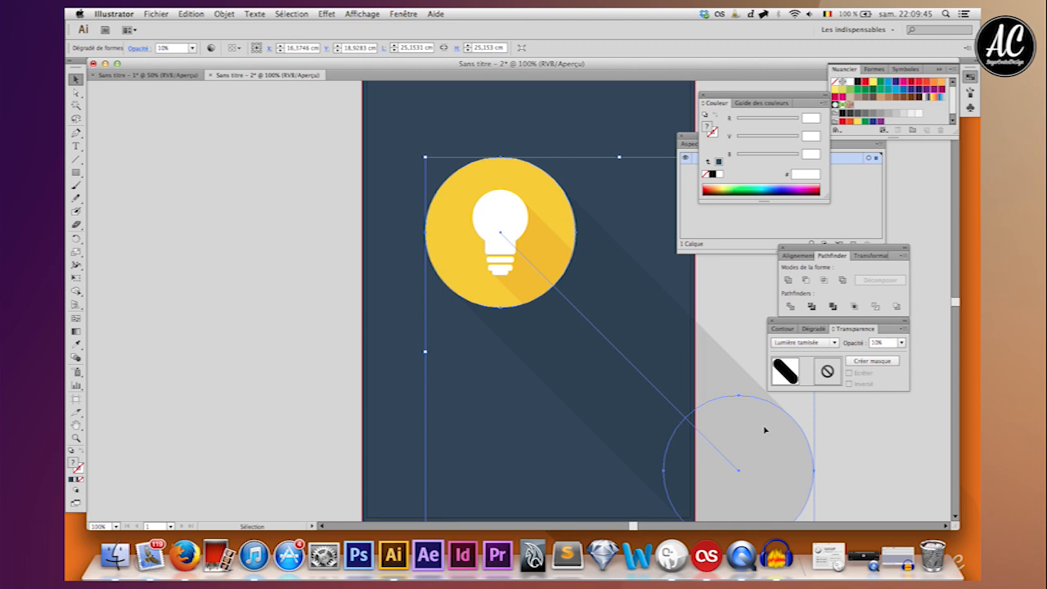
{"action": "double_click", "coordinate": [742, 426]}
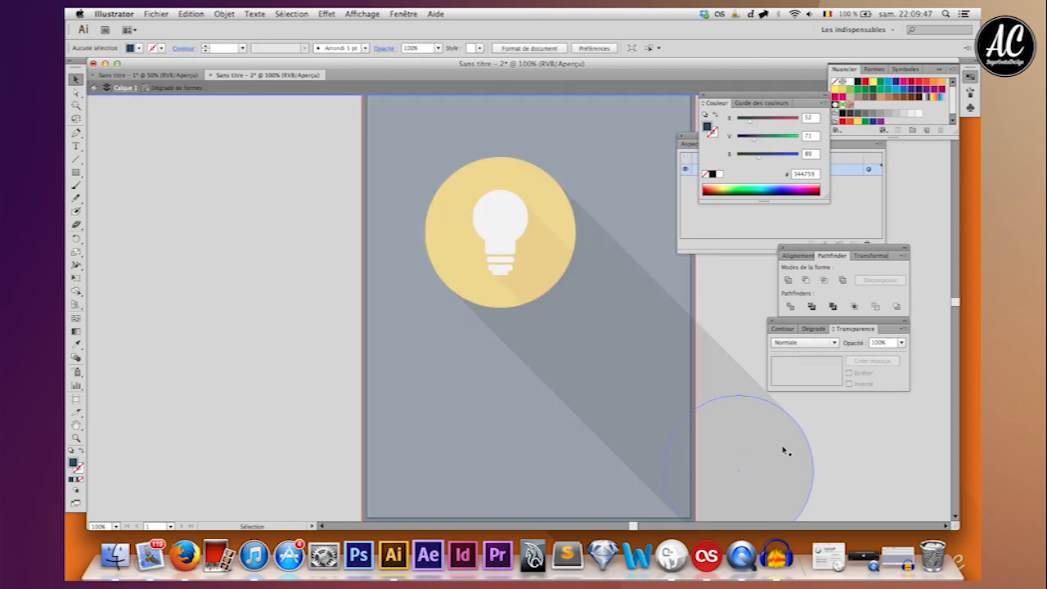
{"action": "left_click", "coordinate": [747, 444]}
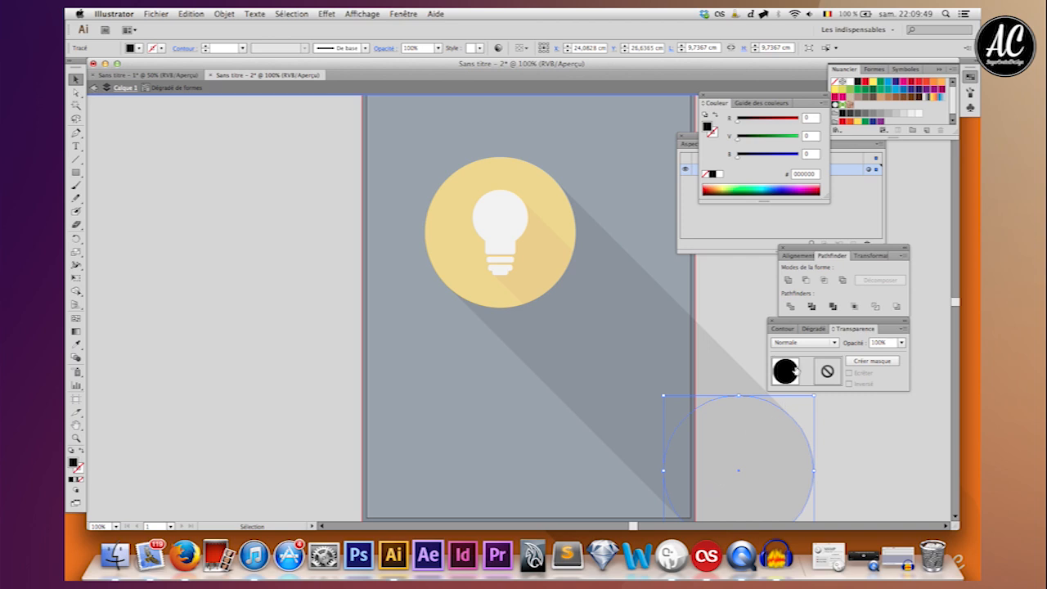
{"action": "left_click", "coordinate": [879, 342]}
{"action": "type", "text": "20"}
{"action": "key", "text": "Return"}
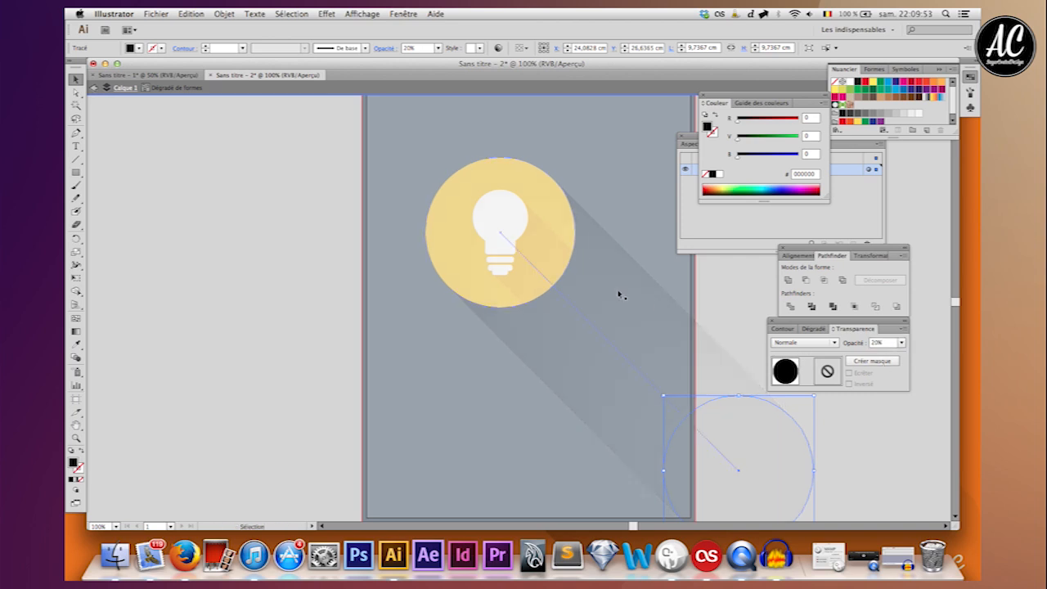
{"action": "left_click", "coordinate": [101, 97]}
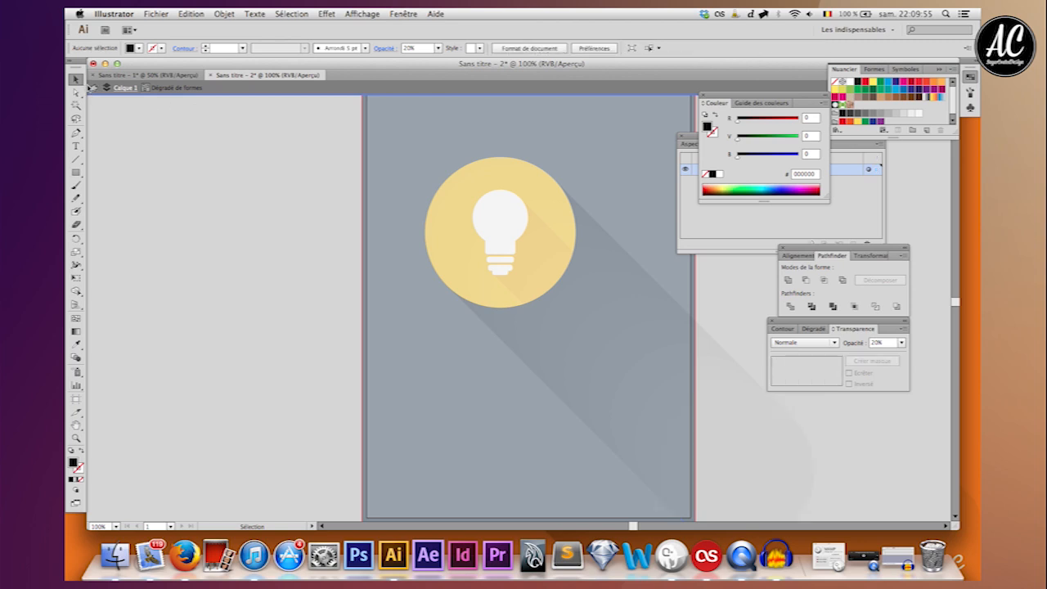
{"action": "left_click", "coordinate": [89, 88]}
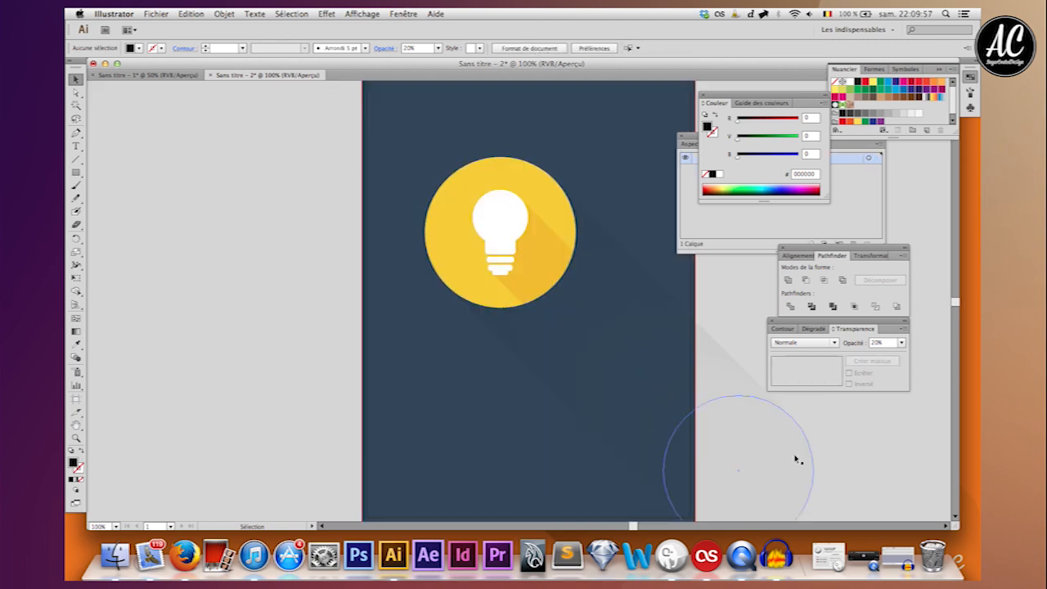